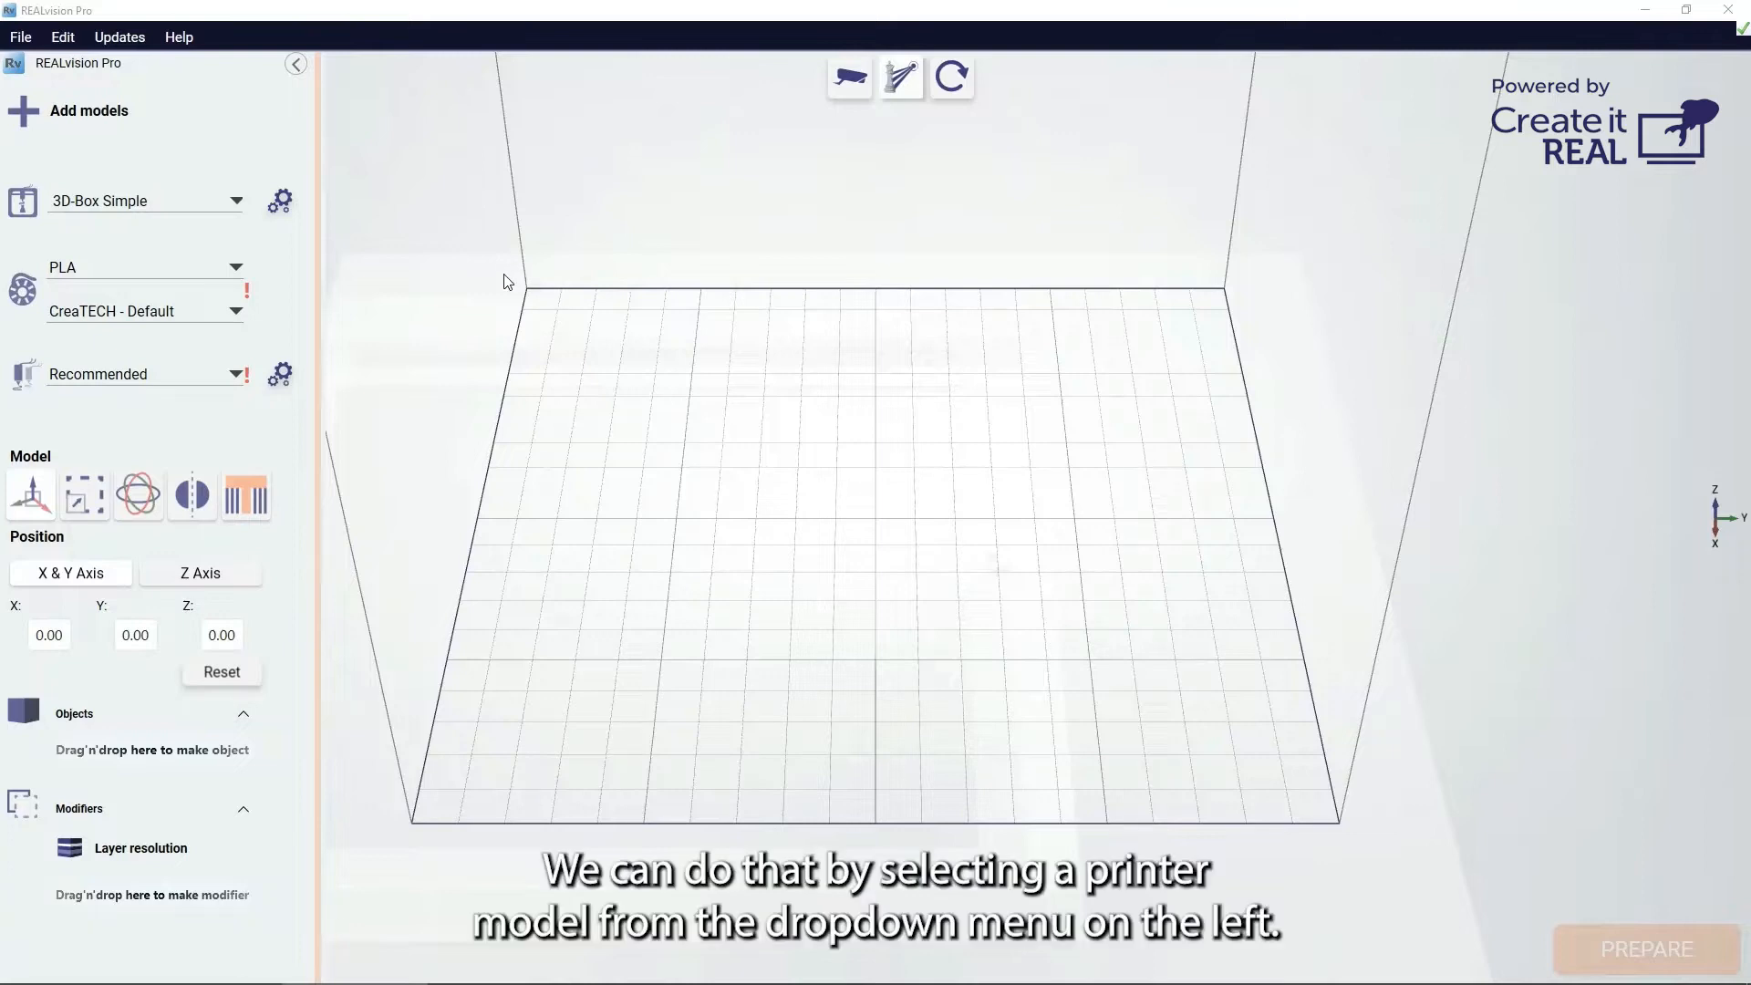
Choose CR-10 as the printer model from the list of available printers.
{"action": "left_click", "coordinate": [237, 201]}
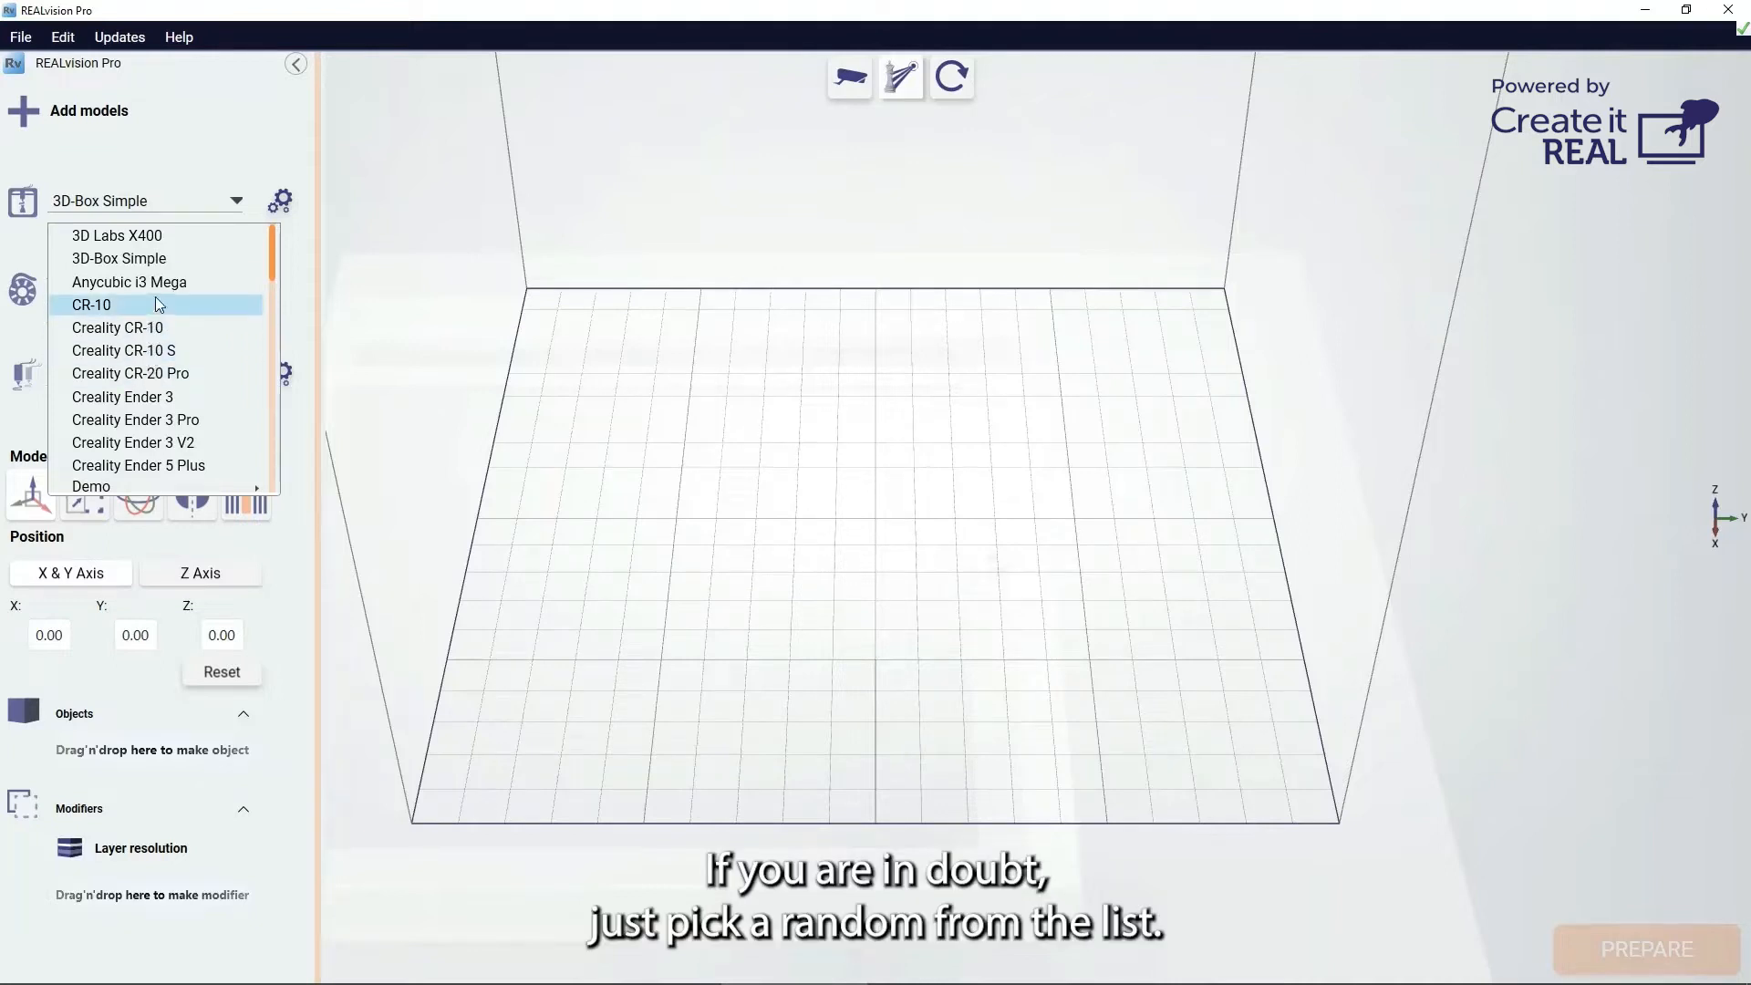
{"action": "scroll", "coordinate": [153, 301], "scroll_direction": "down", "scroll_amount": 8}
{"action": "scroll", "coordinate": [150, 310], "scroll_direction": "up", "scroll_amount": 8}
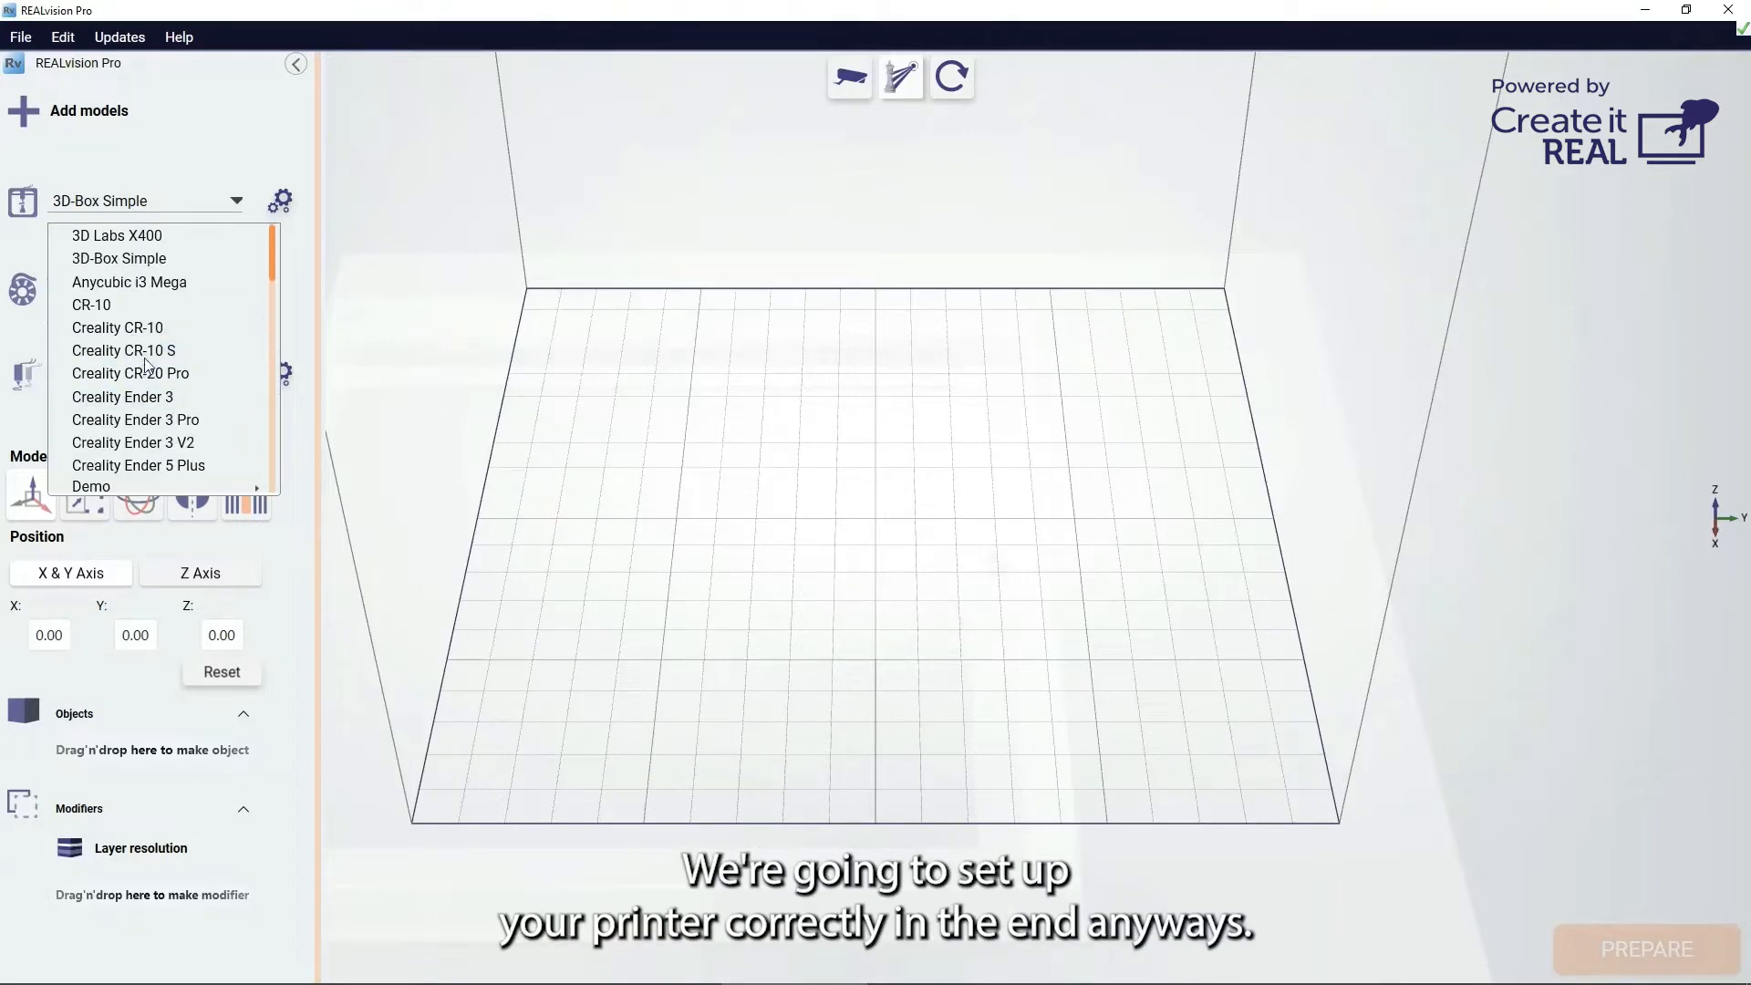
{"action": "left_click", "coordinate": [166, 303]}
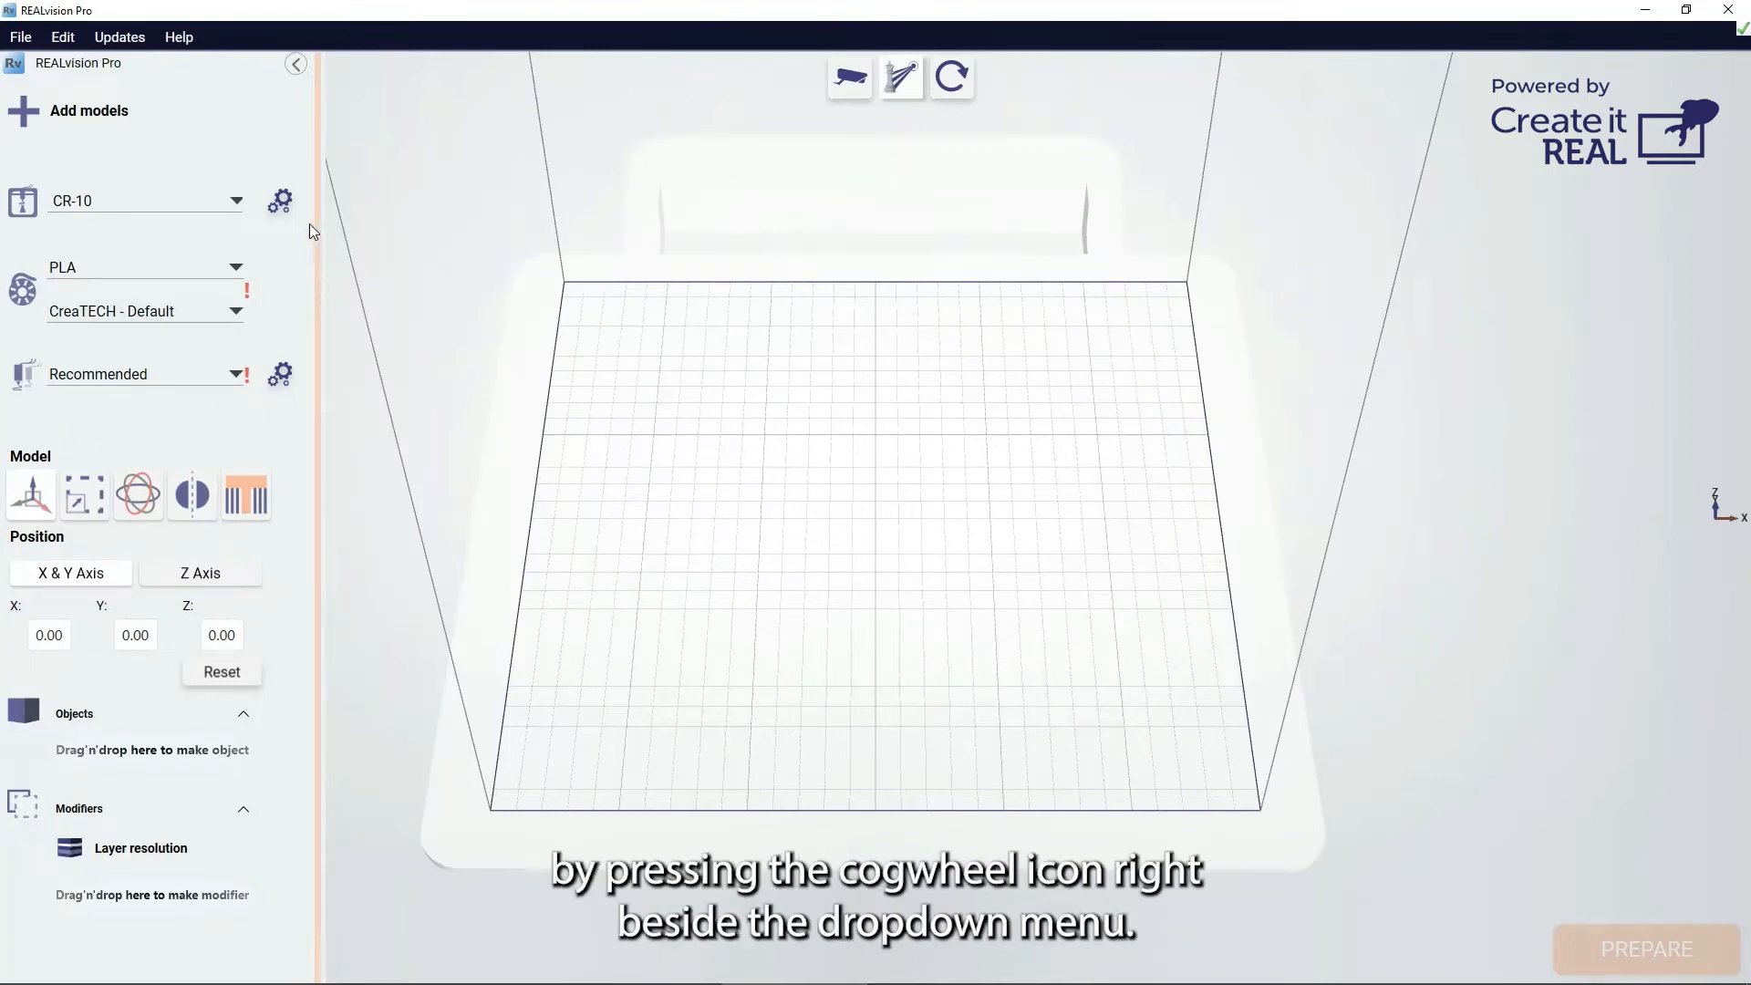
Create a new printer model named Custom_printer from the CR-10 in the printer settings and confirm saving it.
{"action": "left_click", "coordinate": [280, 206]}
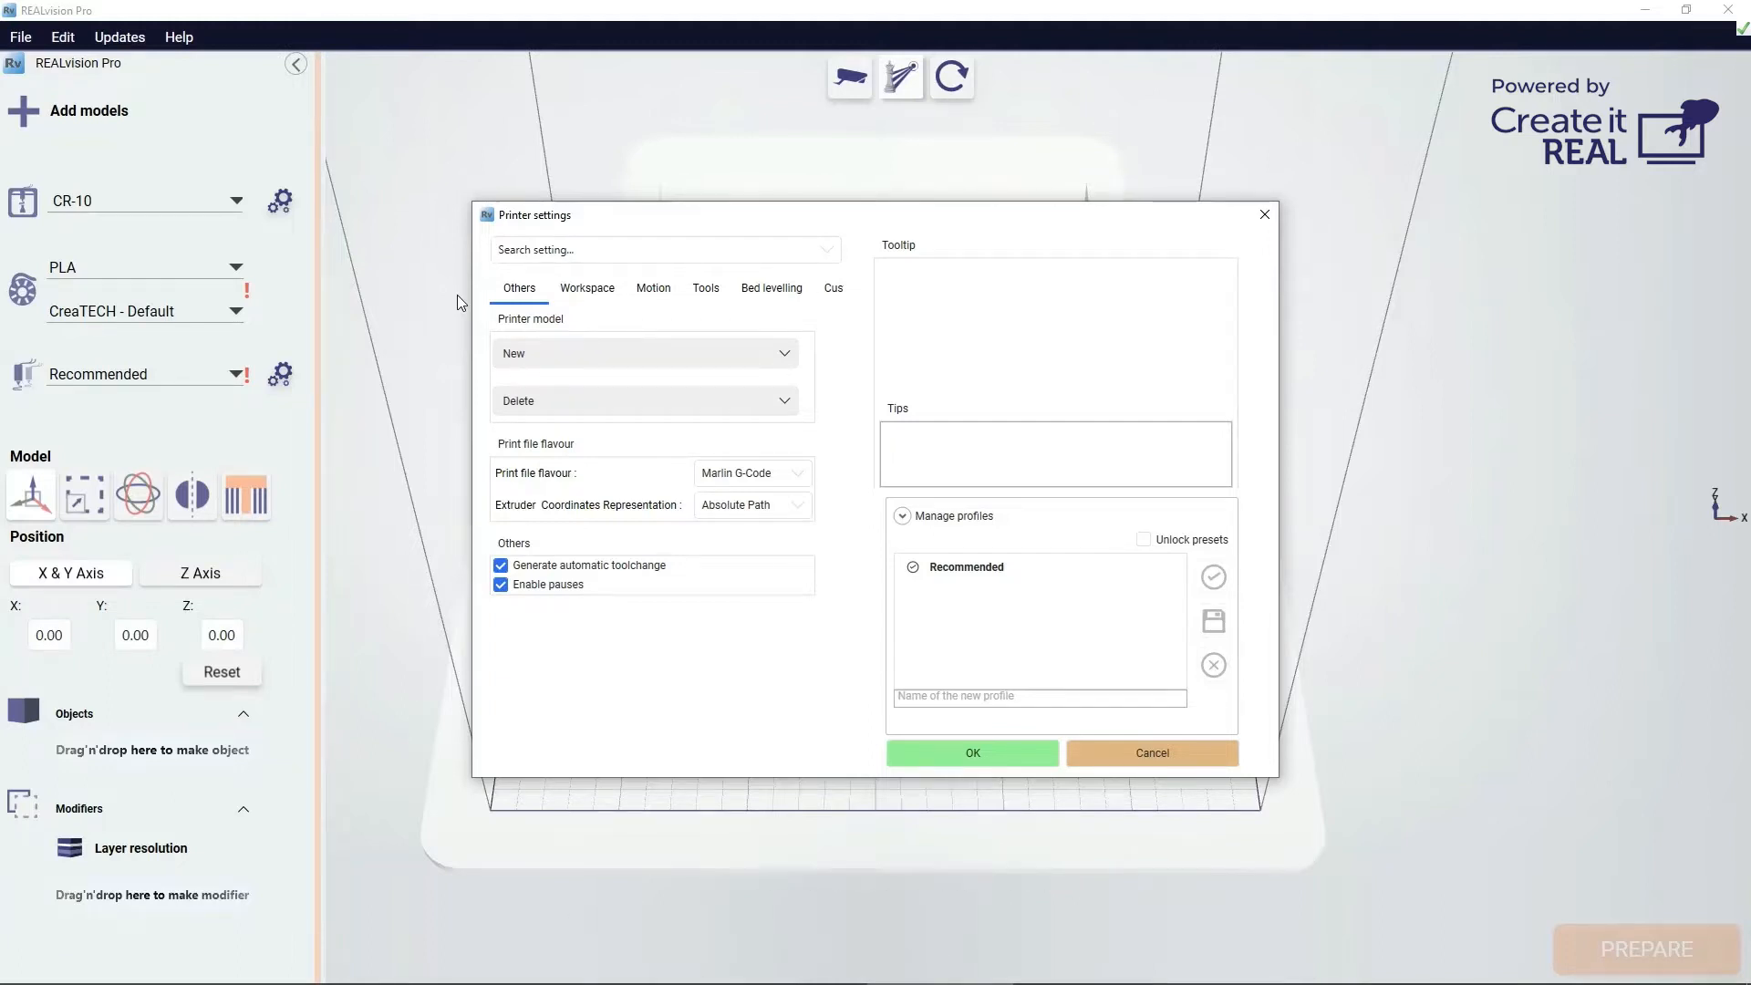
{"action": "left_click", "coordinate": [641, 364]}
{"action": "left_click", "coordinate": [708, 387]}
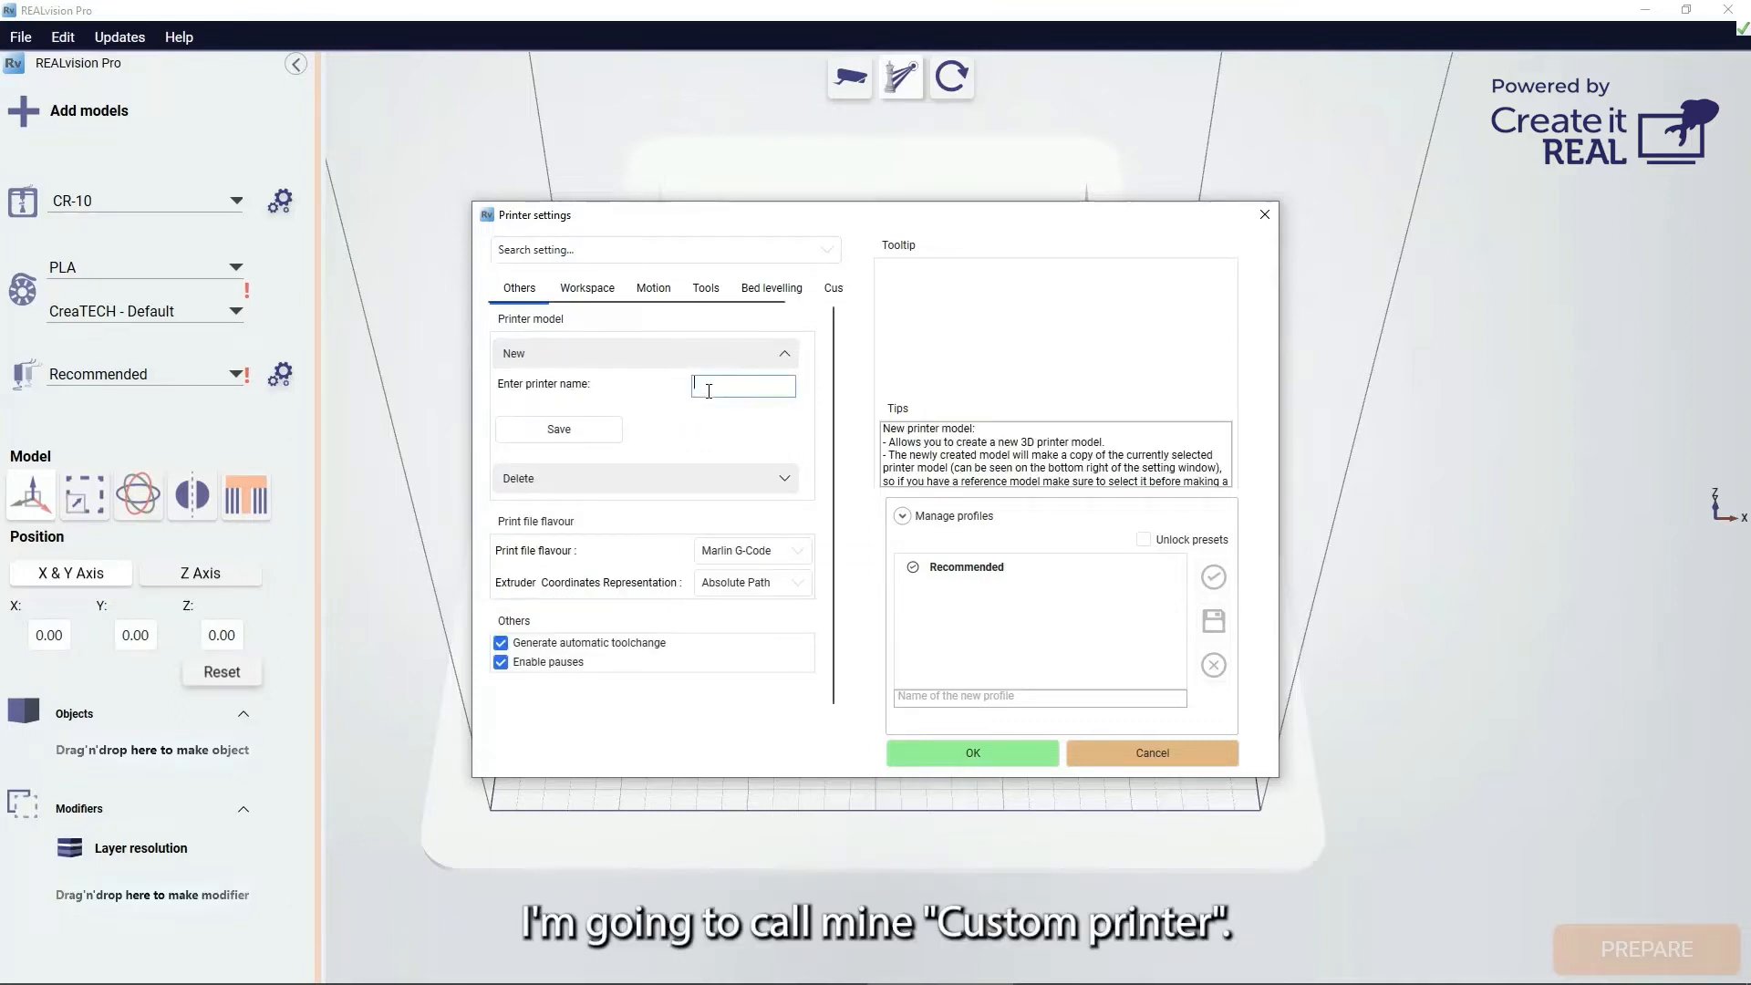
{"action": "type", "text": "Custom"}
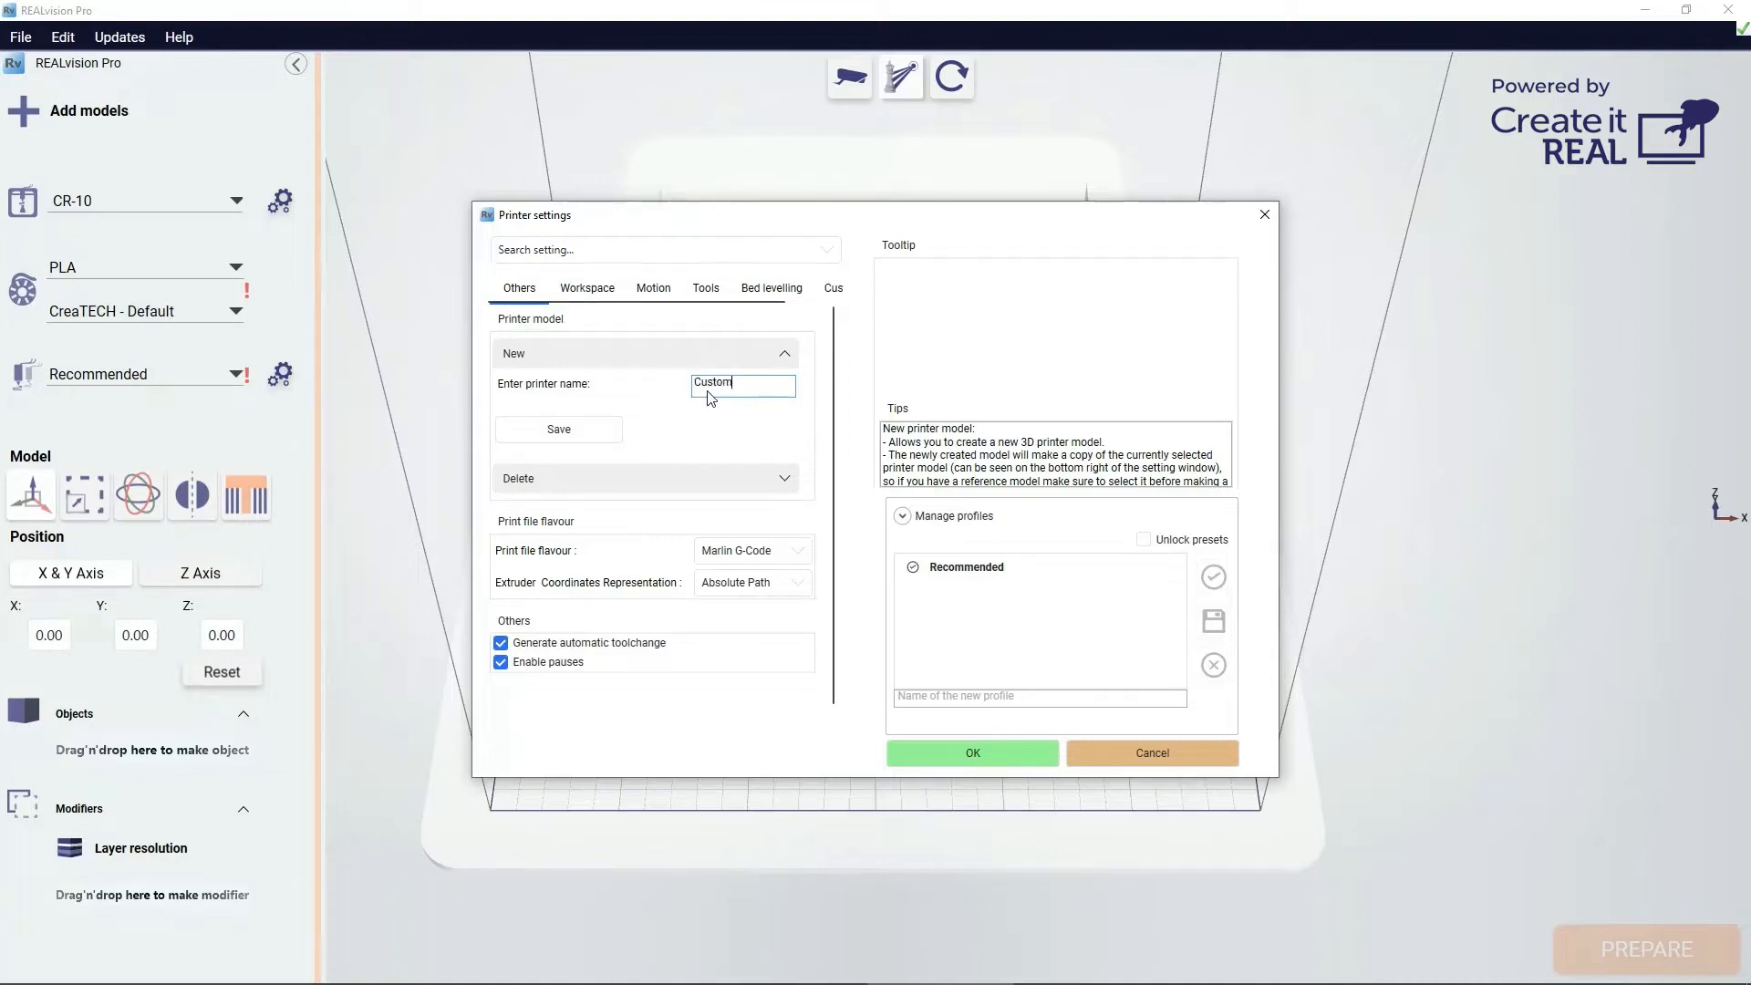
{"action": "type", "text": "_printer"}
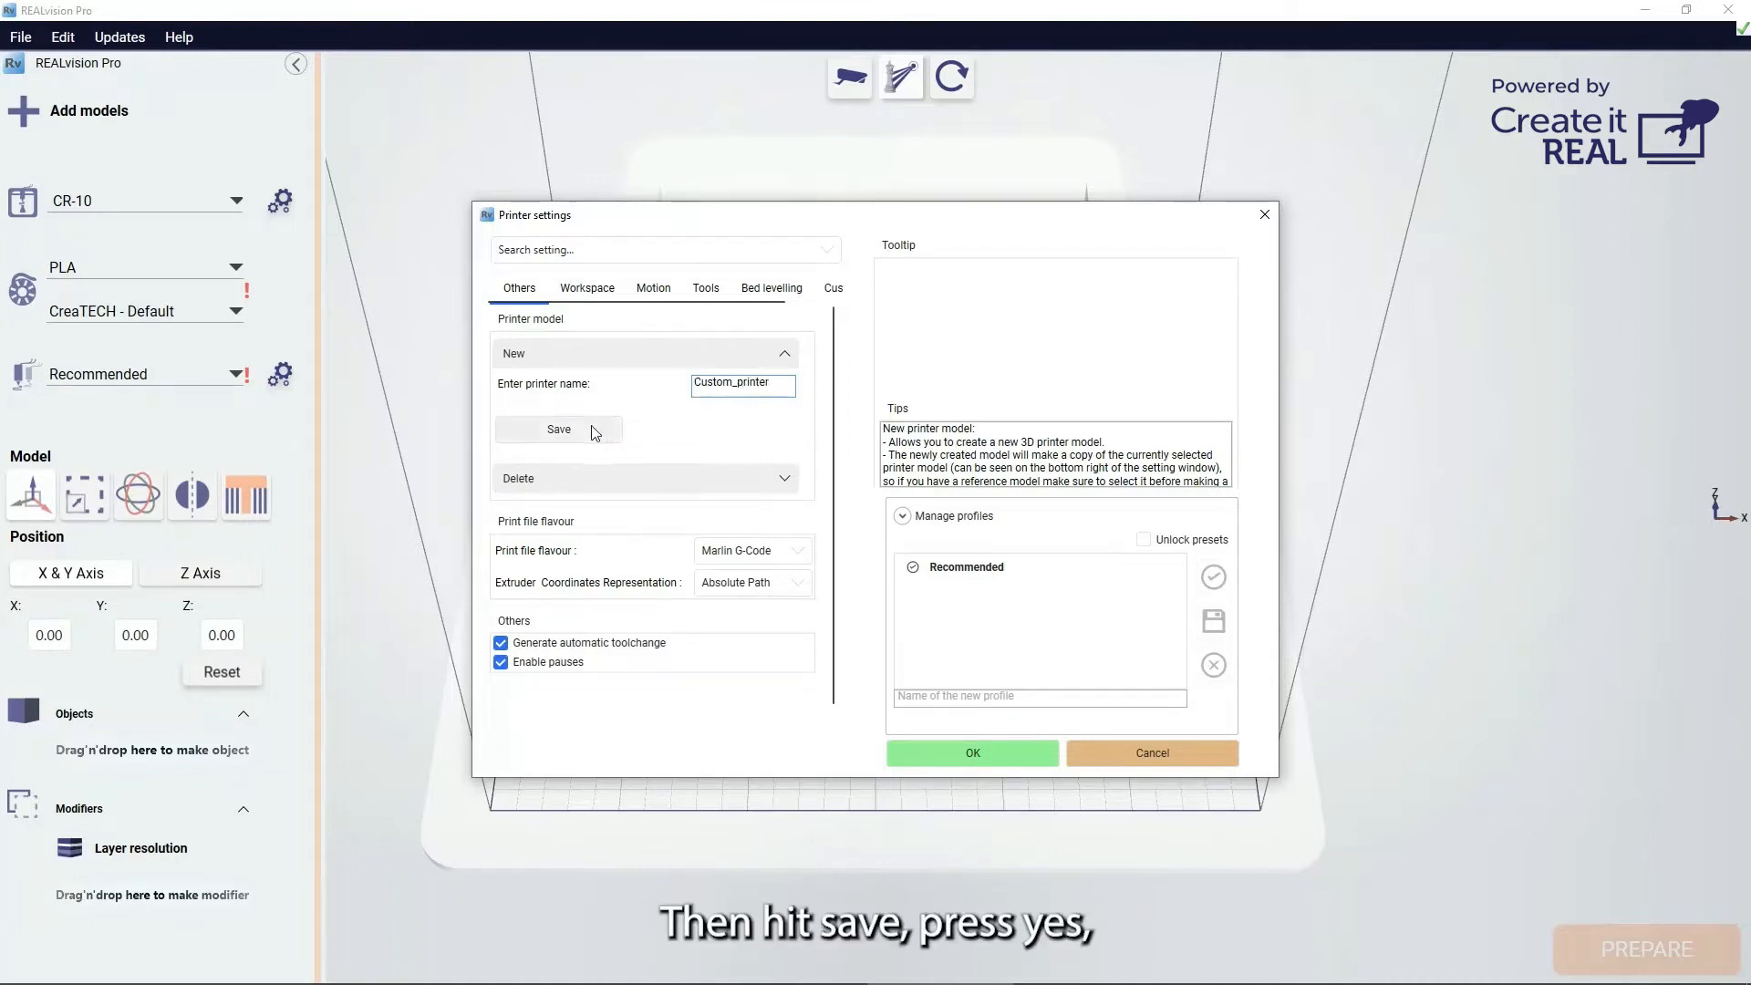
{"action": "left_click", "coordinate": [580, 430]}
{"action": "left_click", "coordinate": [953, 570]}
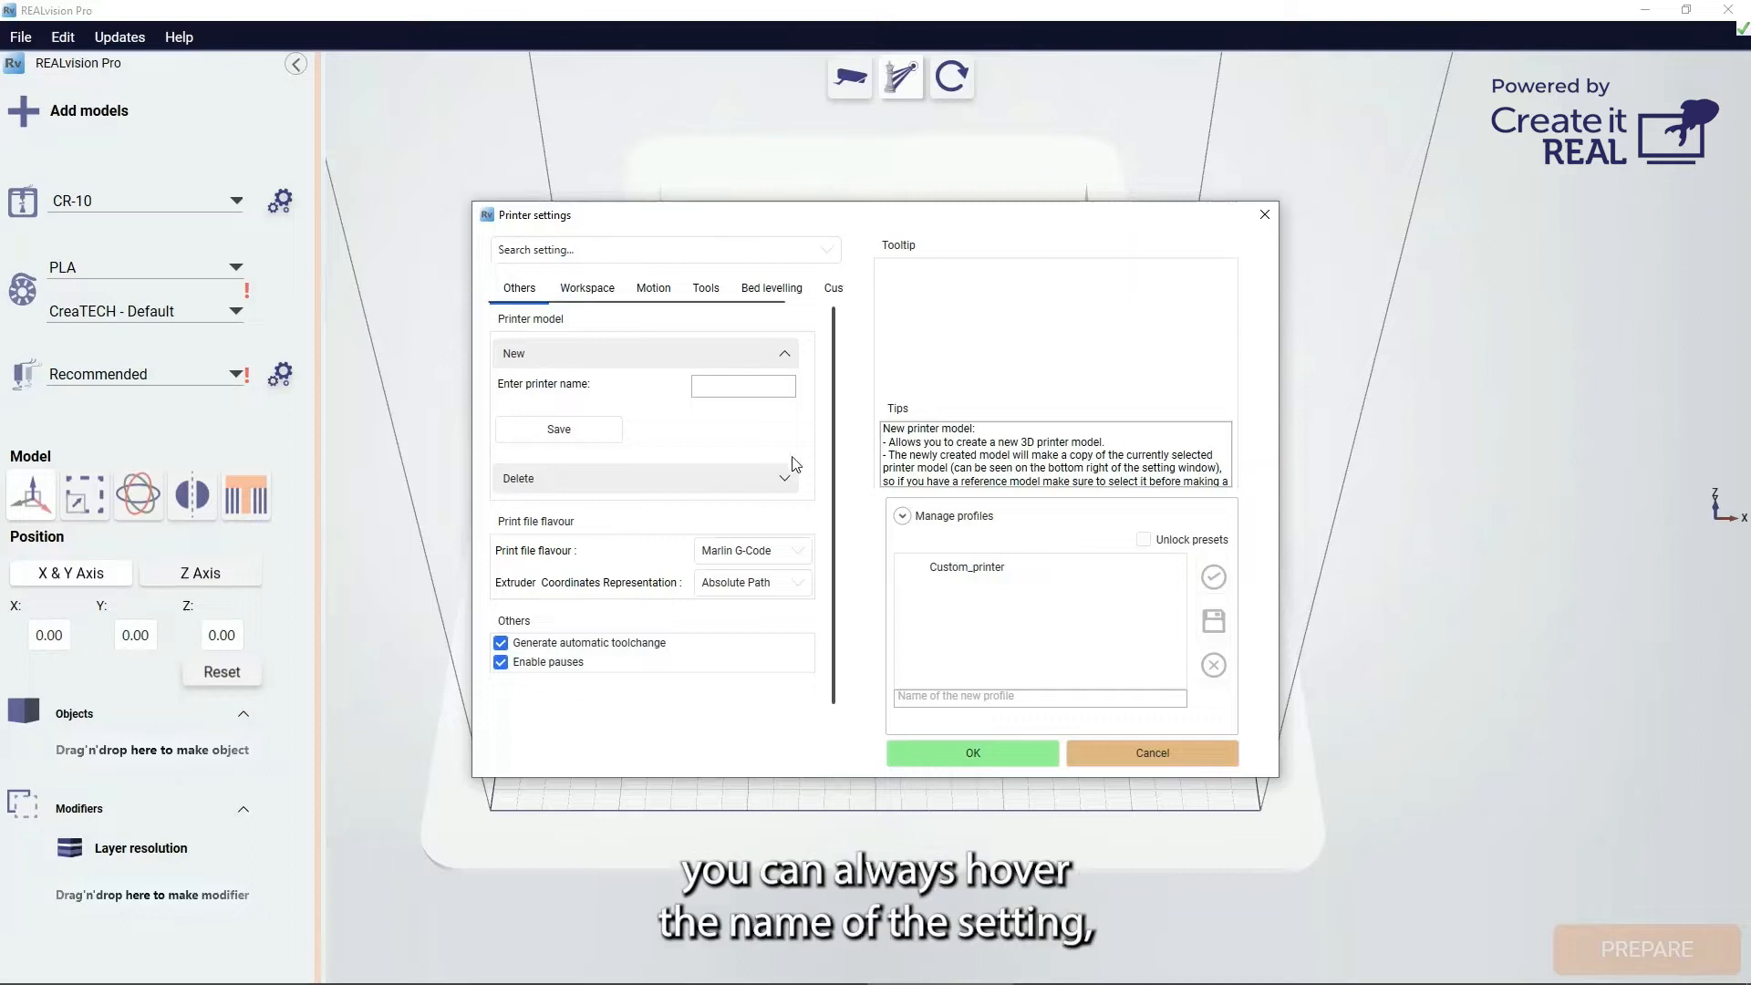
Check the tips for the printer model and print file flavour settings, and activate the settings search.
{"action": "mouse_move", "coordinate": [524, 483]}
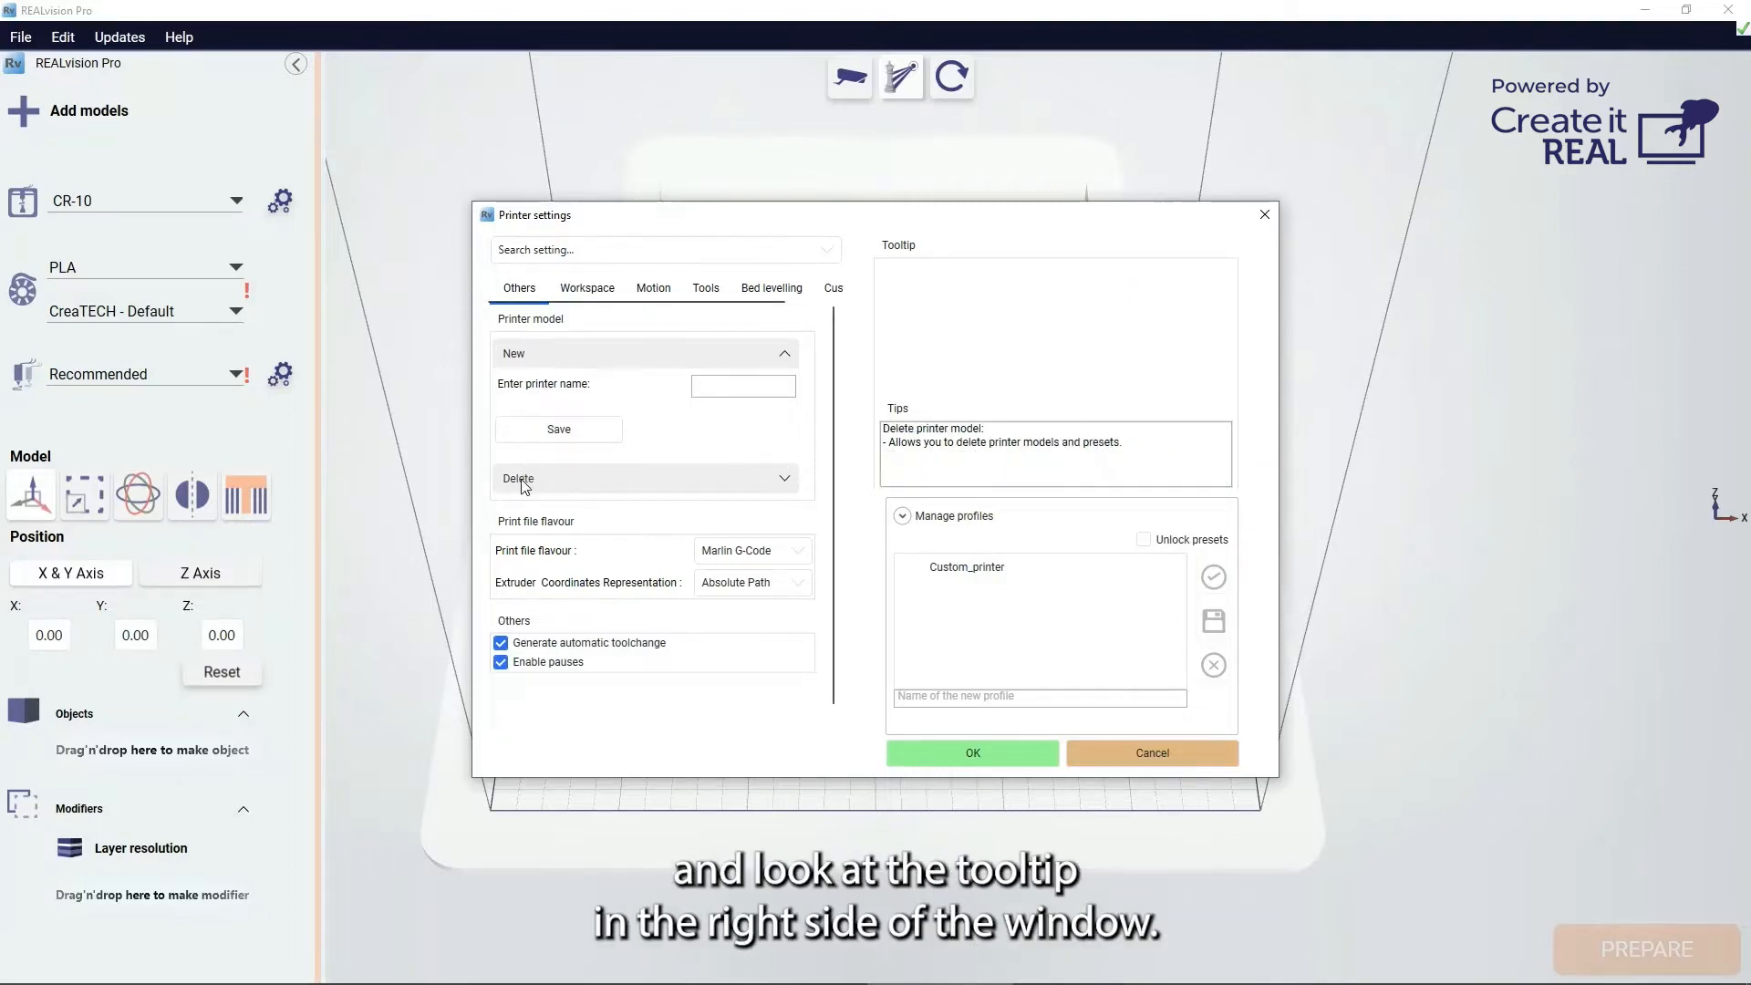
{"action": "mouse_move", "coordinate": [527, 549]}
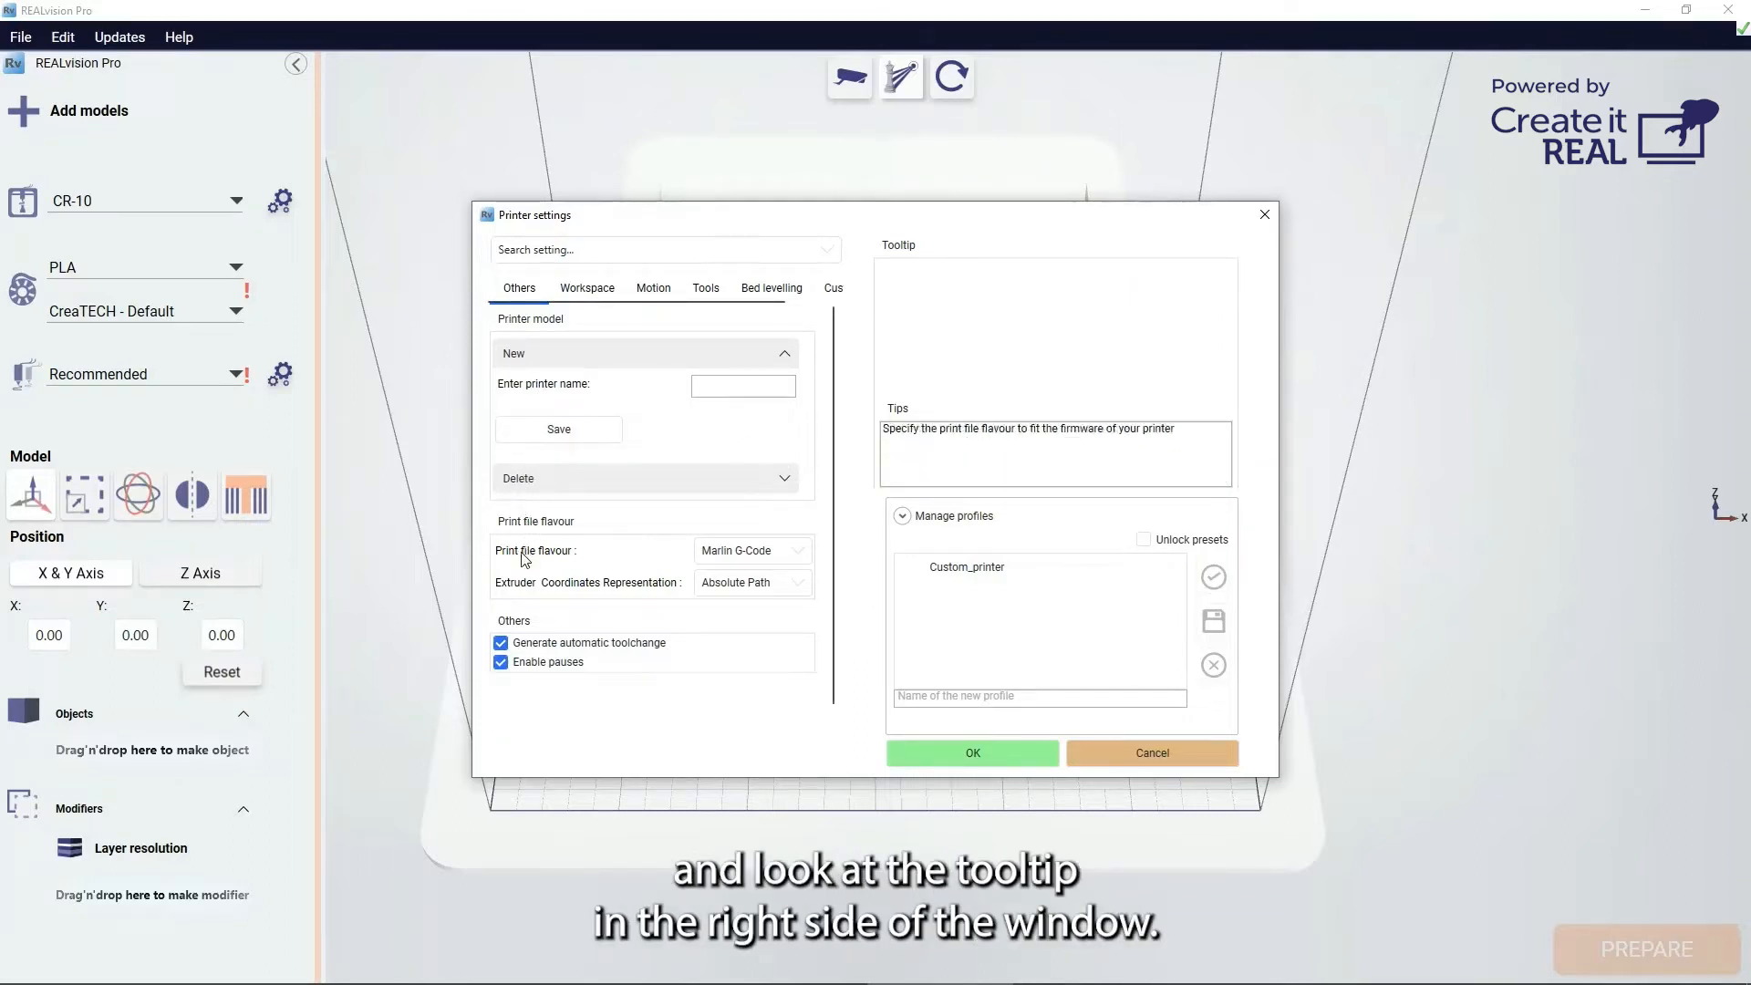
{"action": "mouse_move", "coordinate": [519, 390]}
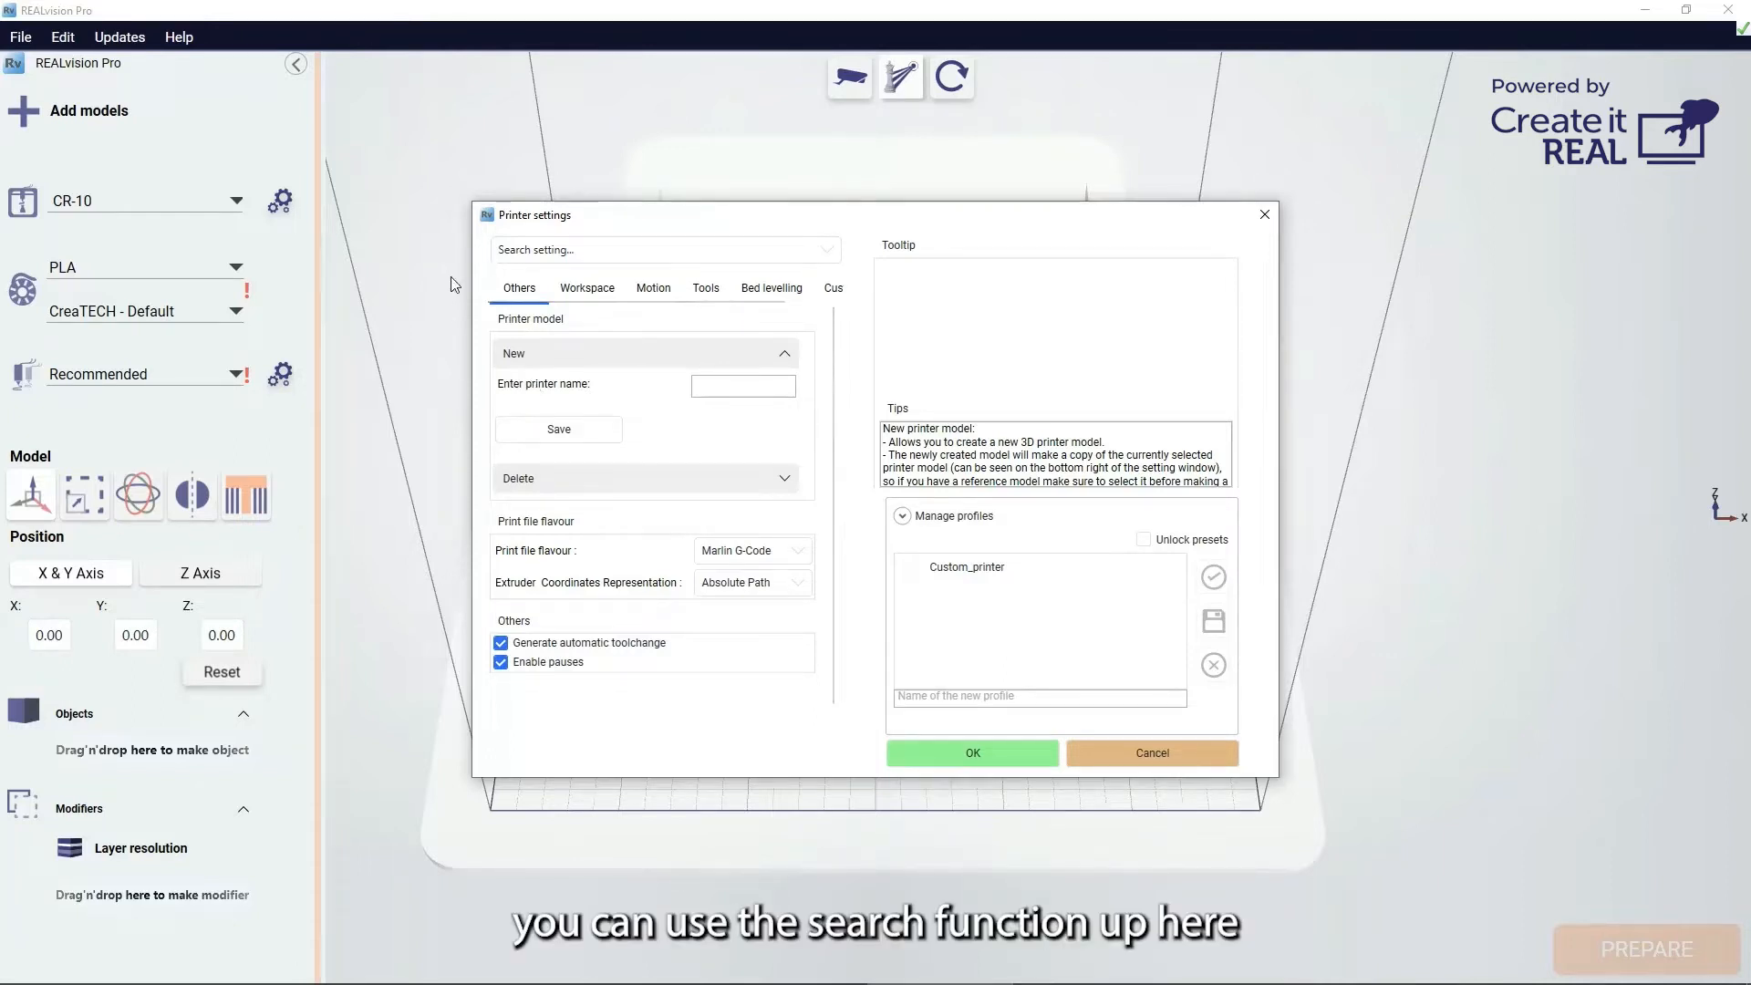
{"action": "left_click", "coordinate": [577, 248]}
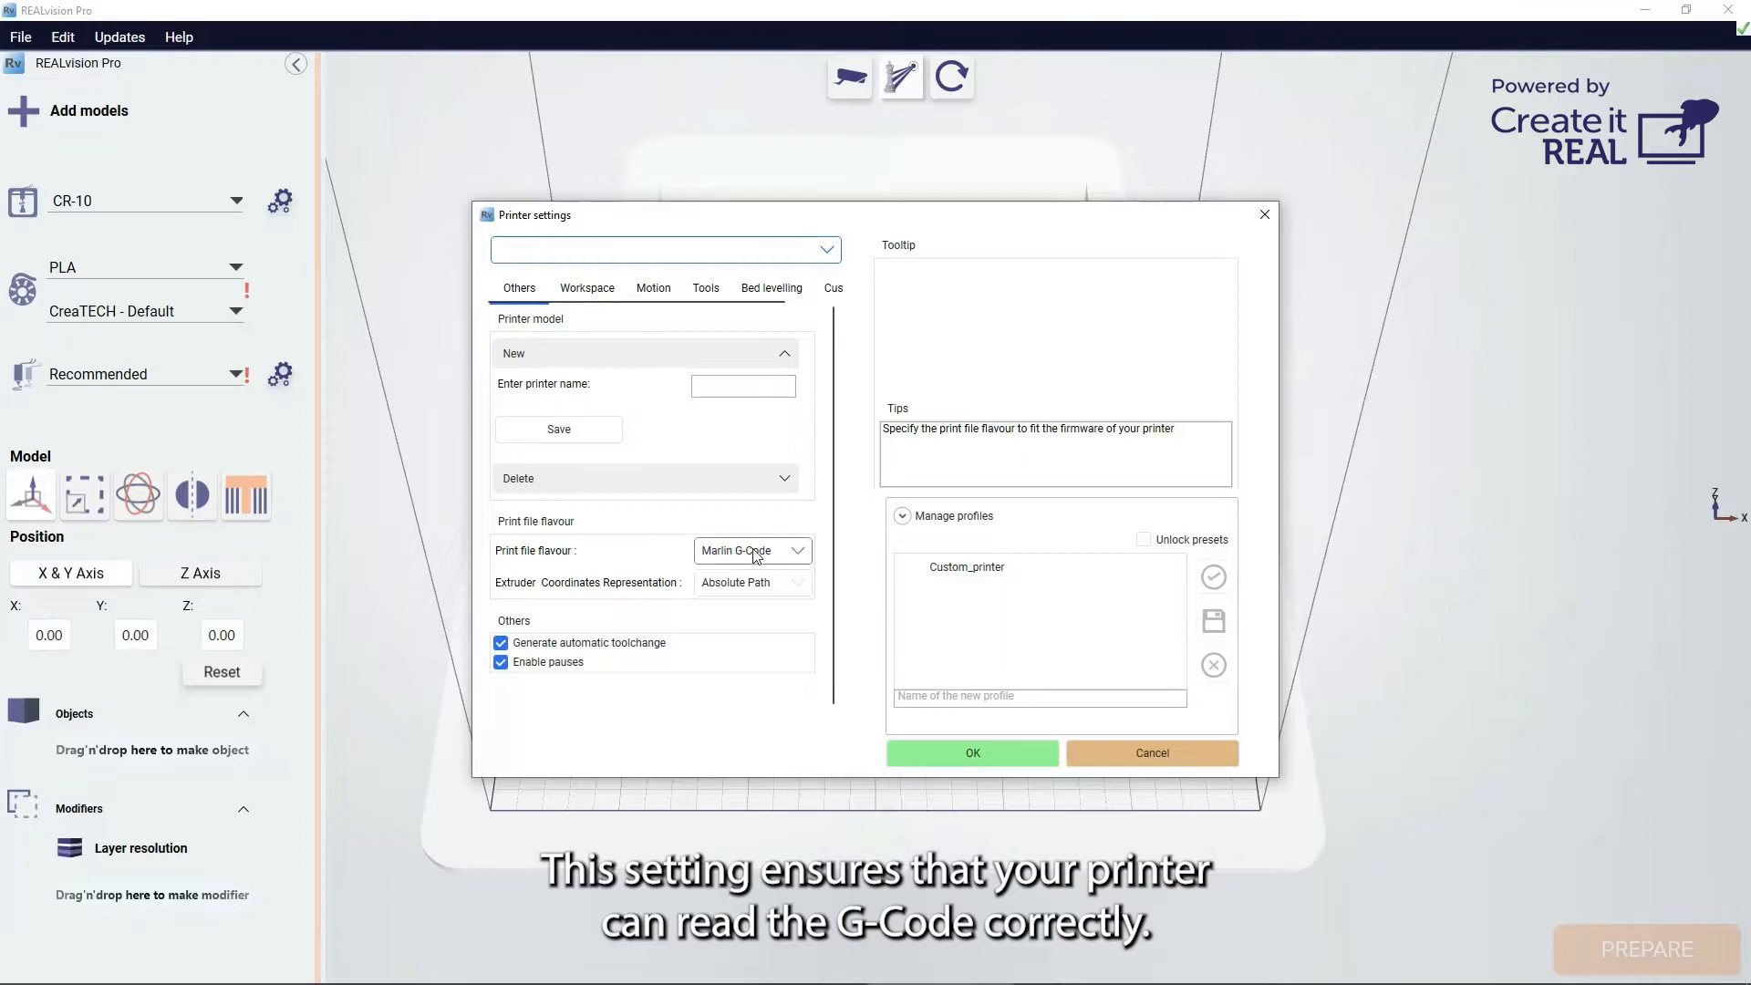
Choose Marlin G-Code as the print file flavour and Absolute Path as the extruder coordinates representation.
{"action": "left_click", "coordinate": [799, 554]}
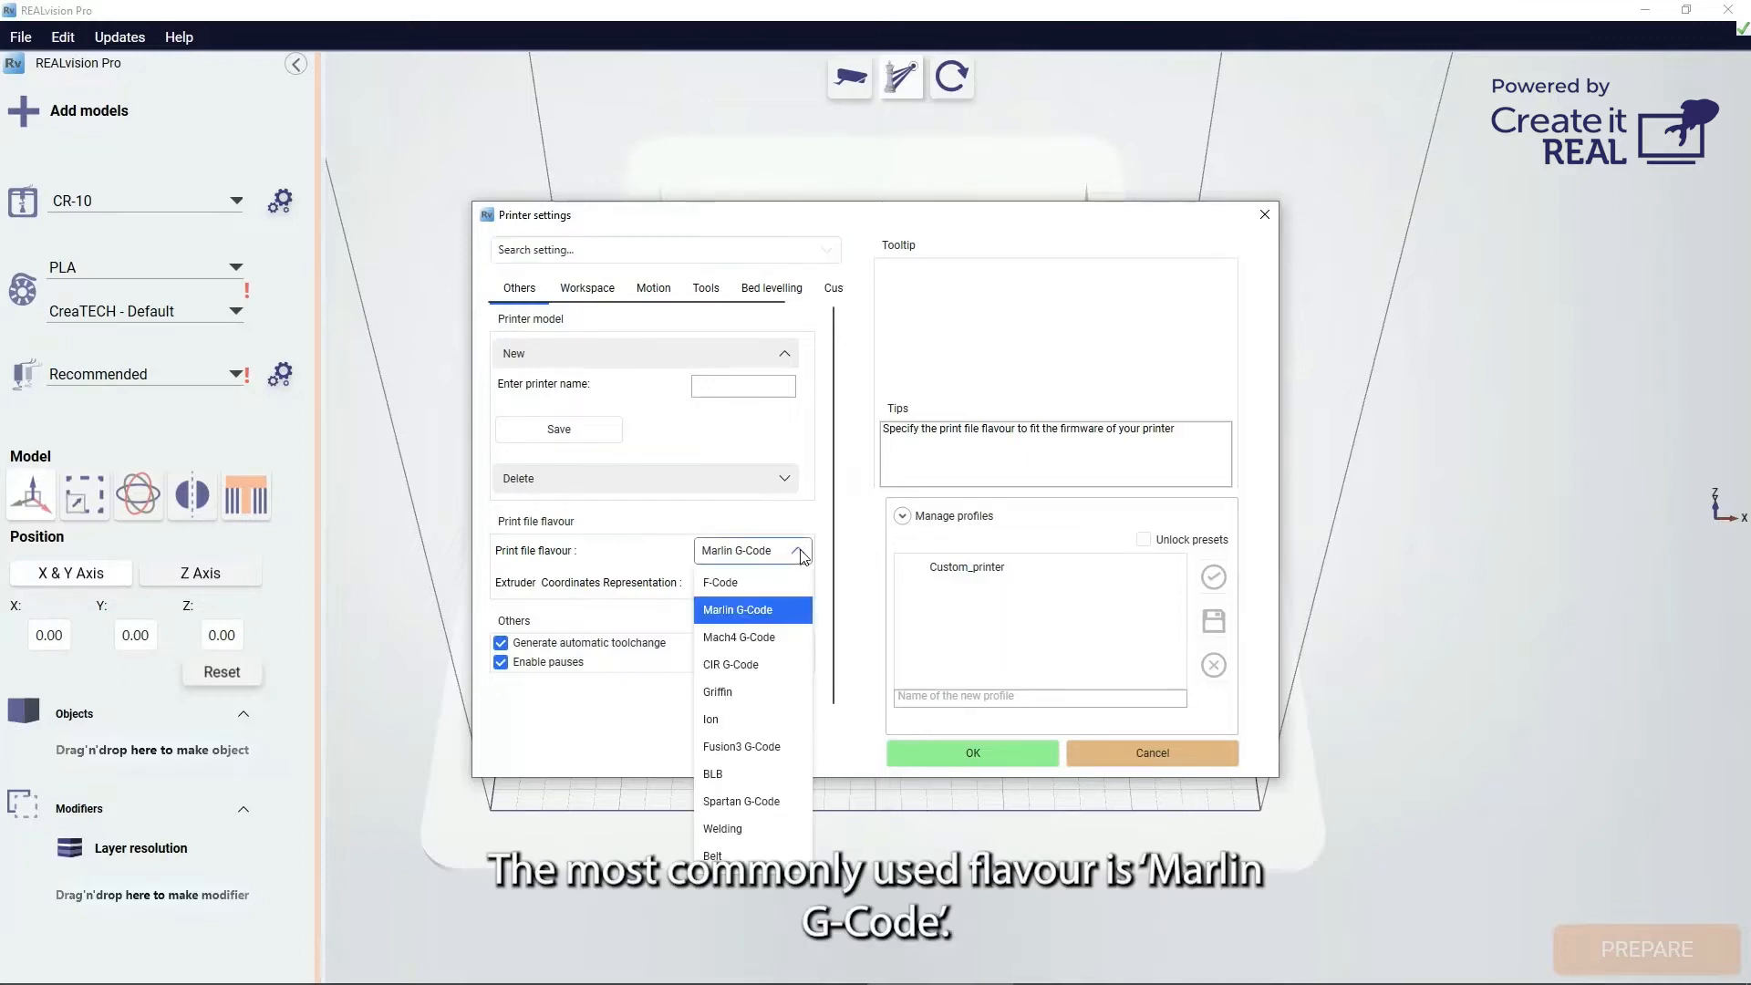
{"action": "left_click", "coordinate": [782, 611]}
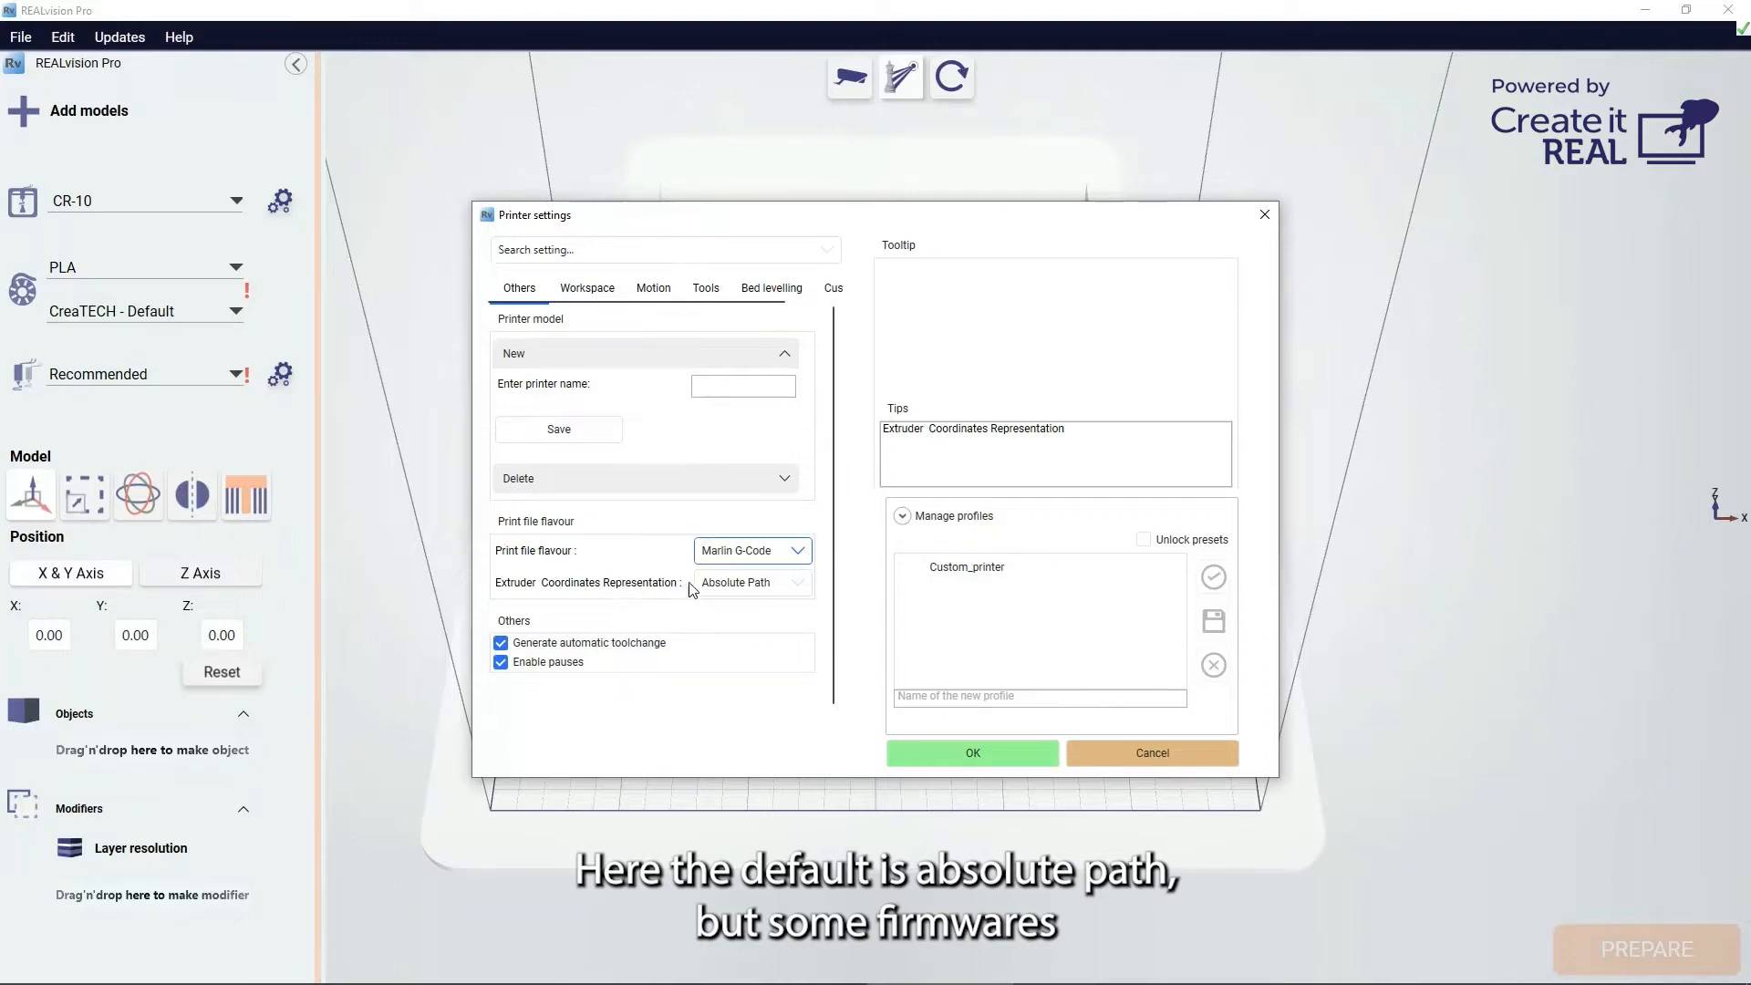
{"action": "left_click", "coordinate": [799, 585]}
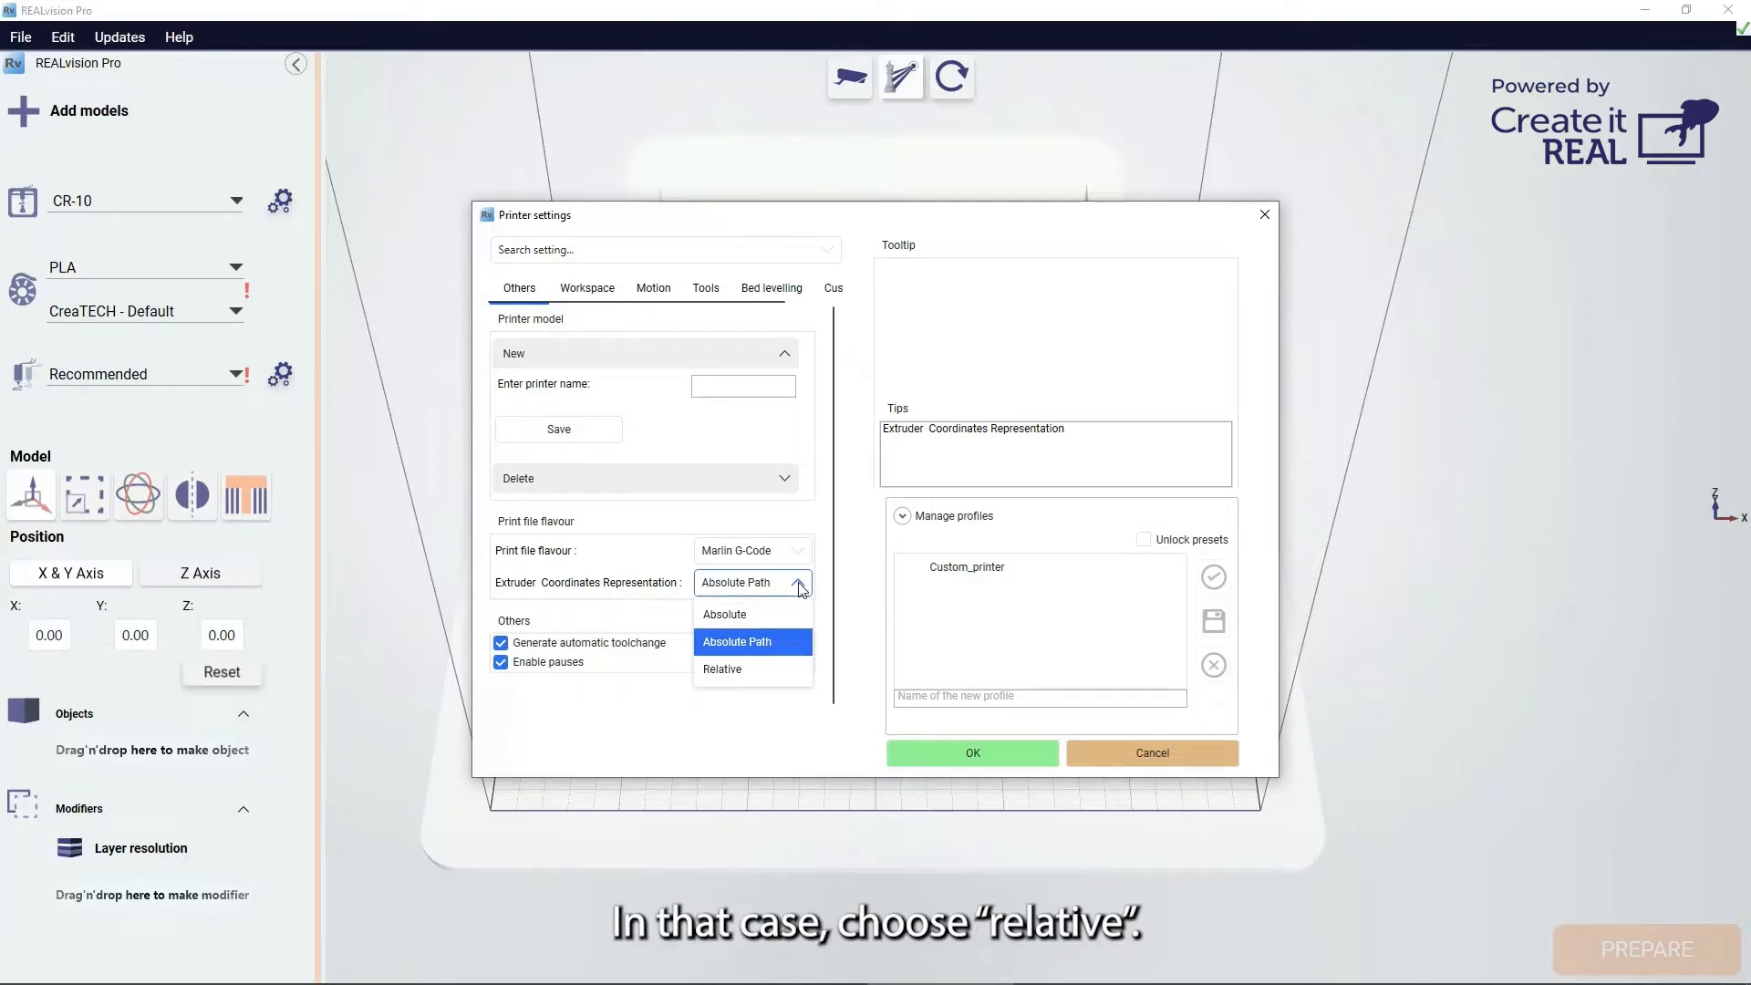
{"action": "left_click", "coordinate": [750, 641]}
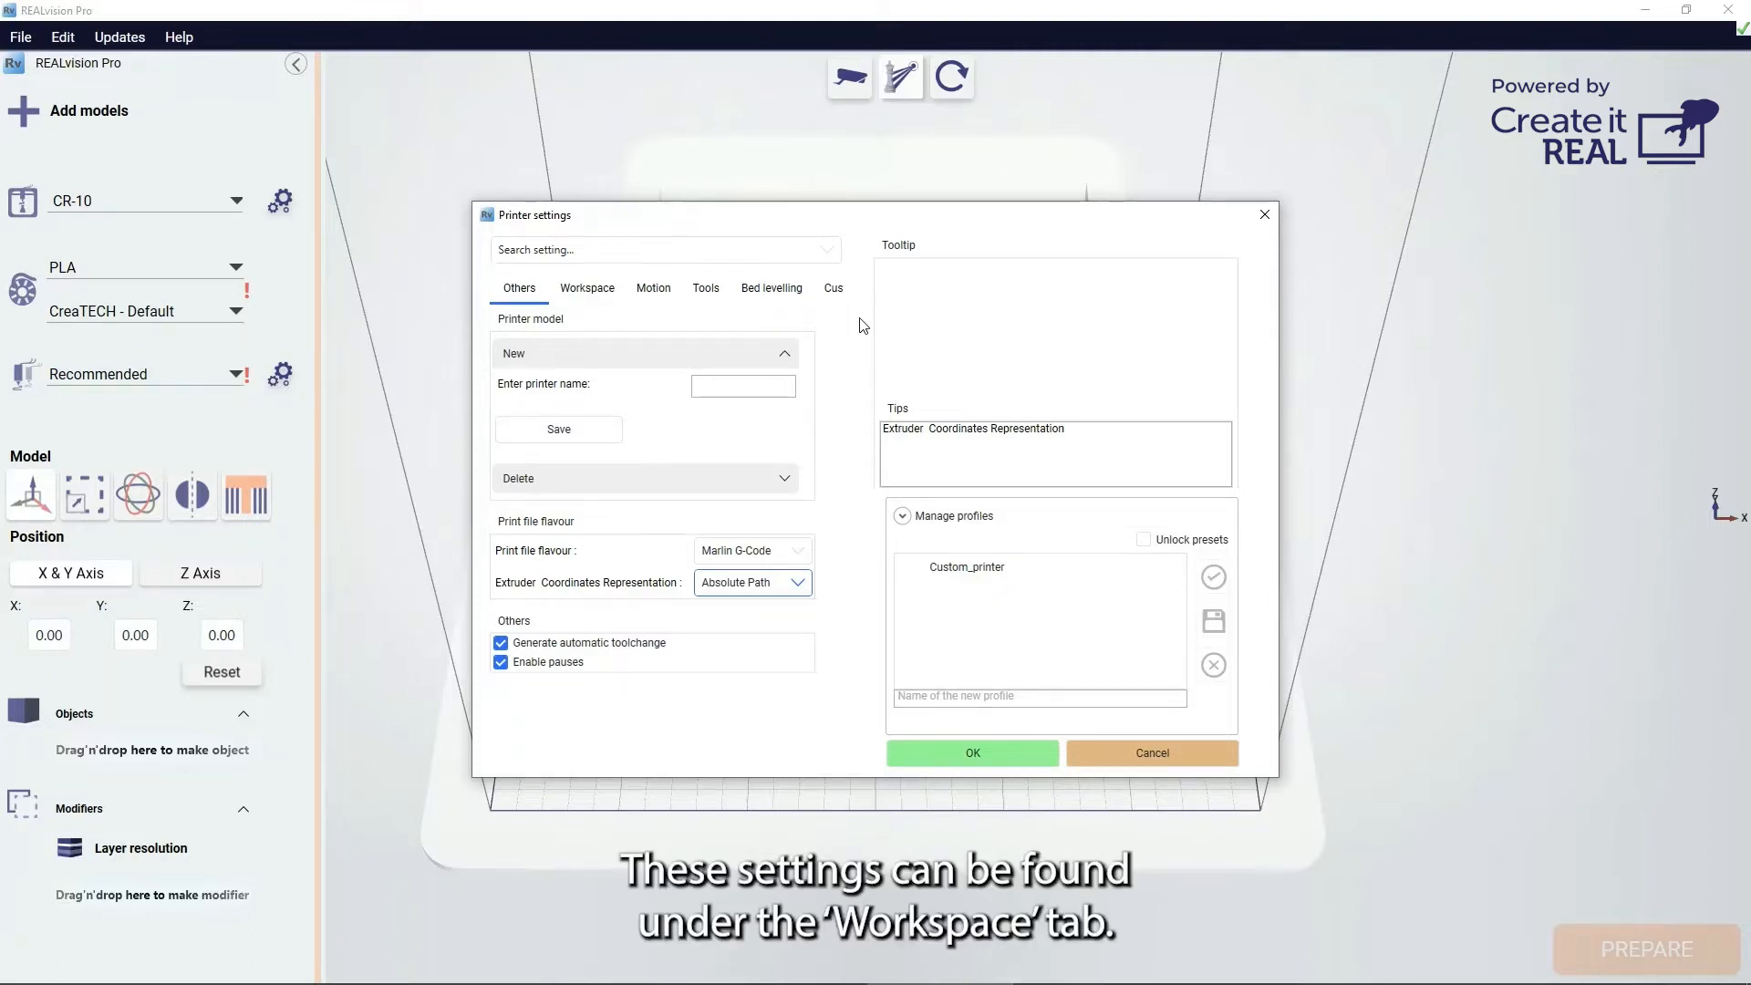
Review the workspace size, Tool 0's nozzle diameter and Extruder 0's filament diameter.
{"action": "left_click", "coordinate": [591, 289]}
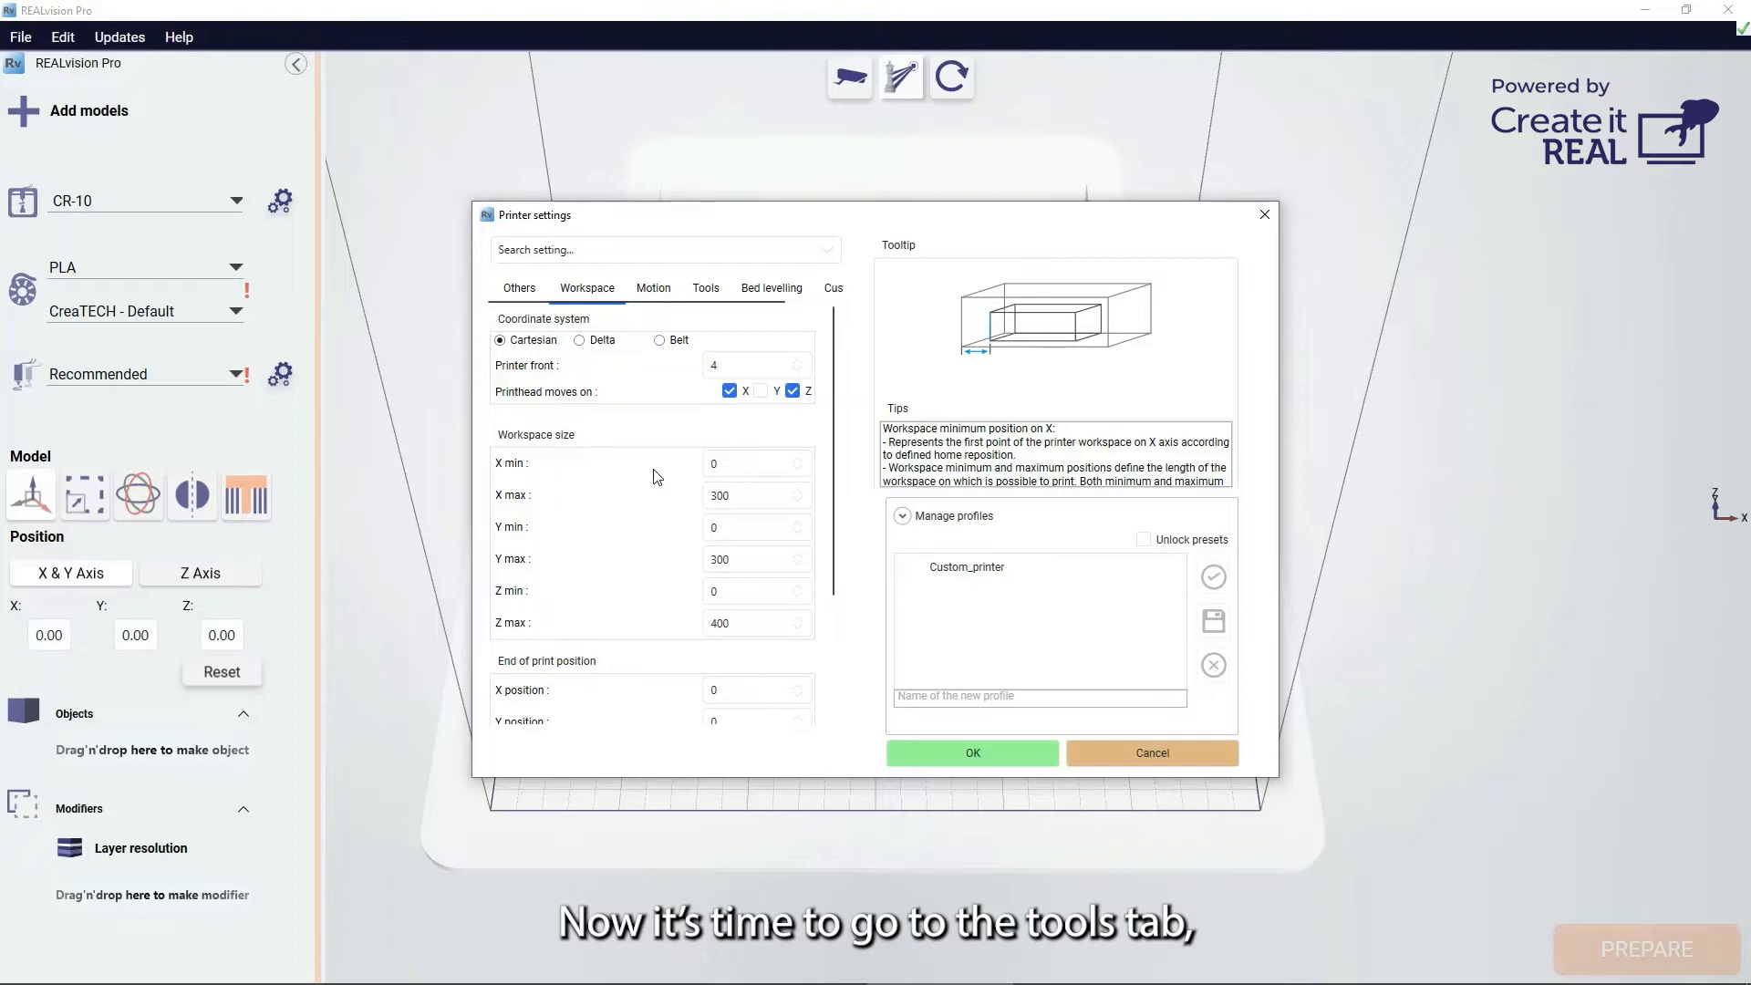
{"action": "left_click", "coordinate": [705, 288]}
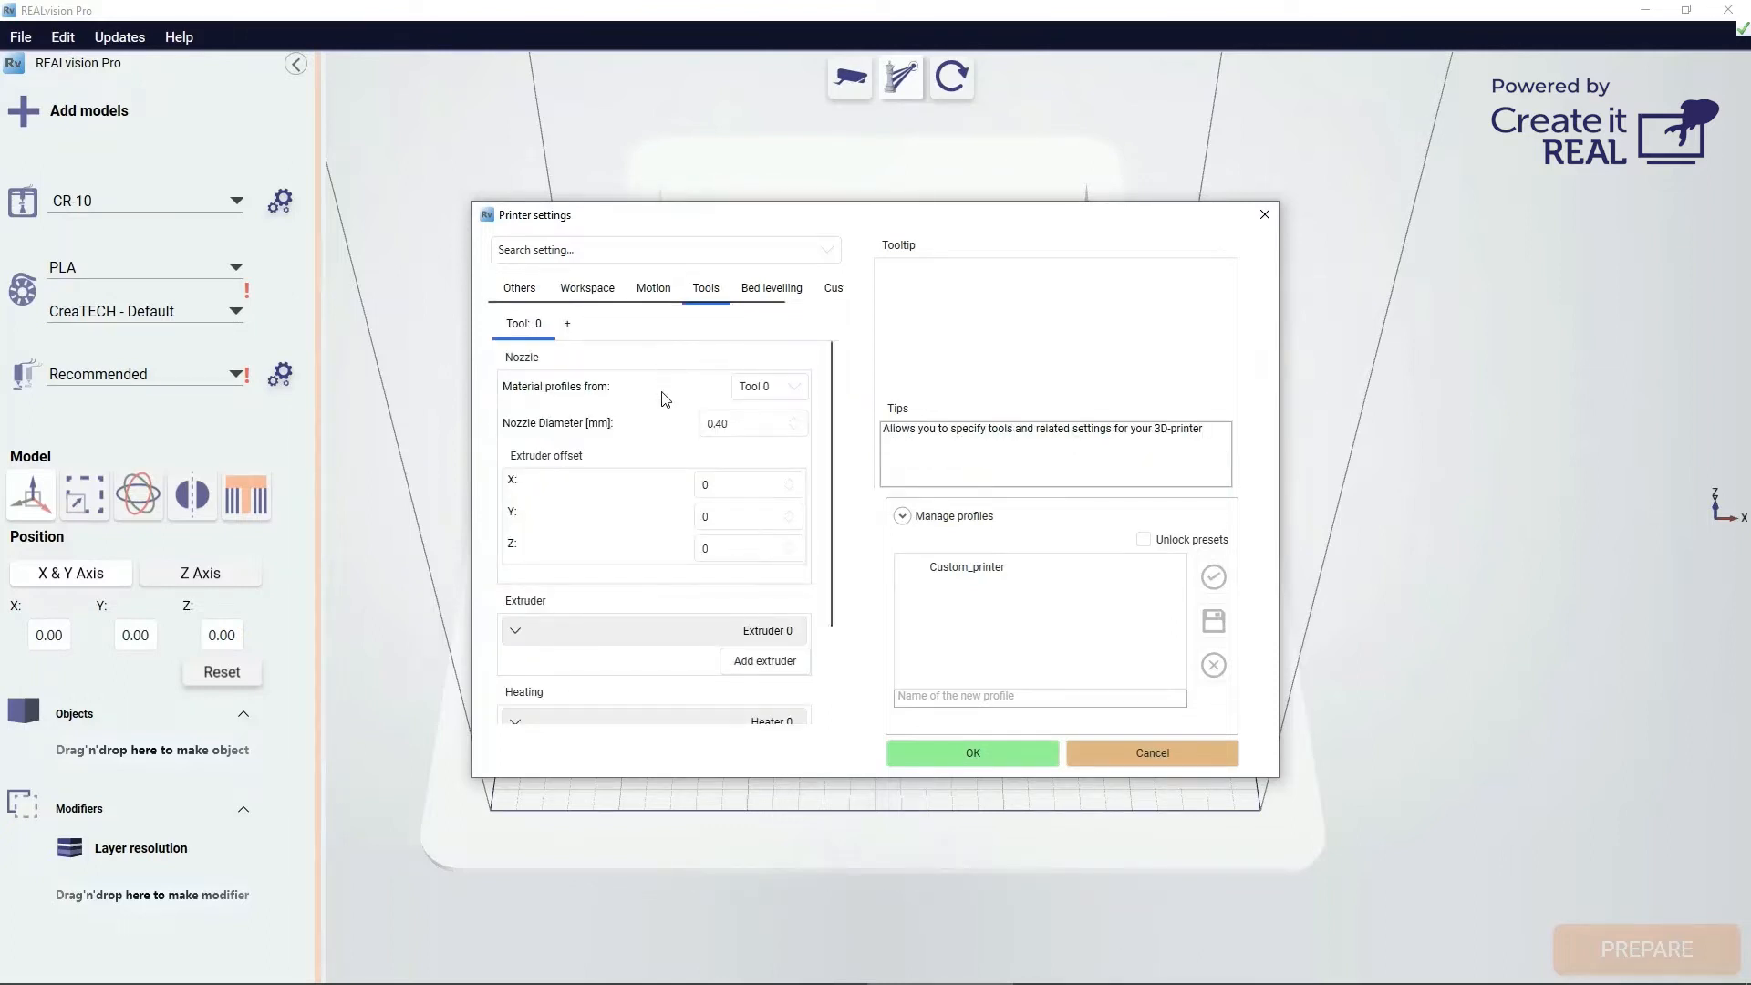
{"action": "mouse_move", "coordinate": [576, 423]}
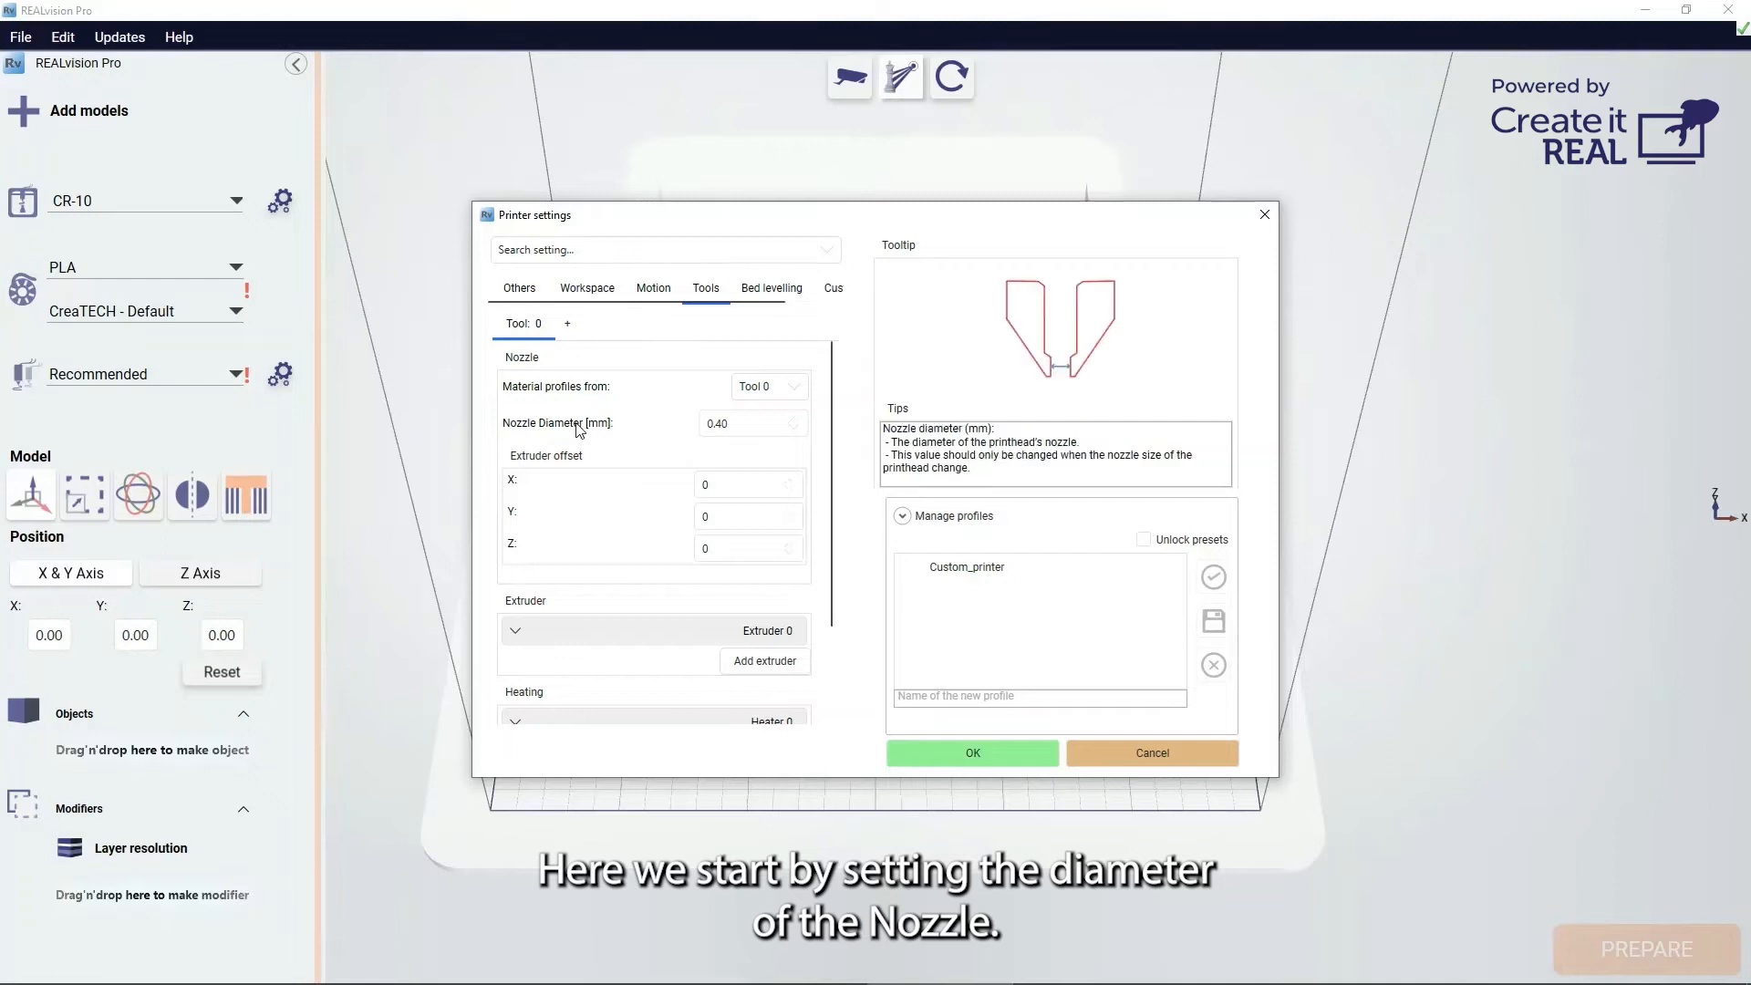
{"action": "left_click", "coordinate": [730, 424]}
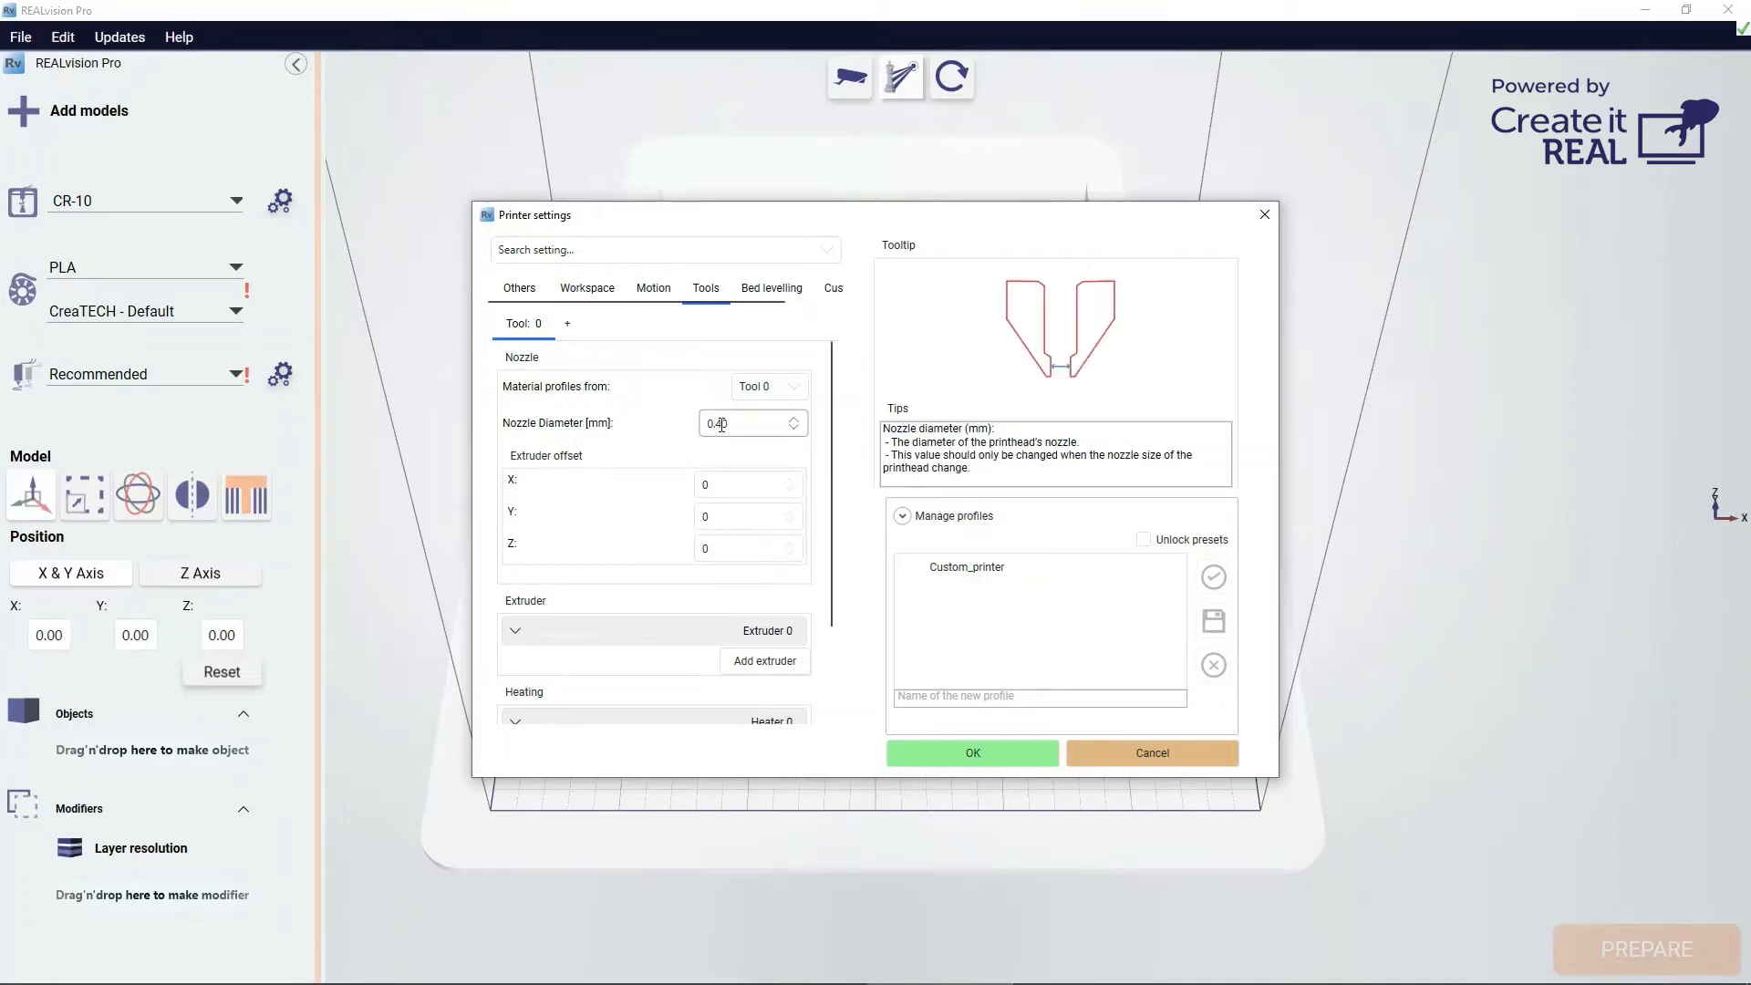
{"action": "scroll", "coordinate": [664, 430], "scroll_direction": "down", "scroll_amount": 1}
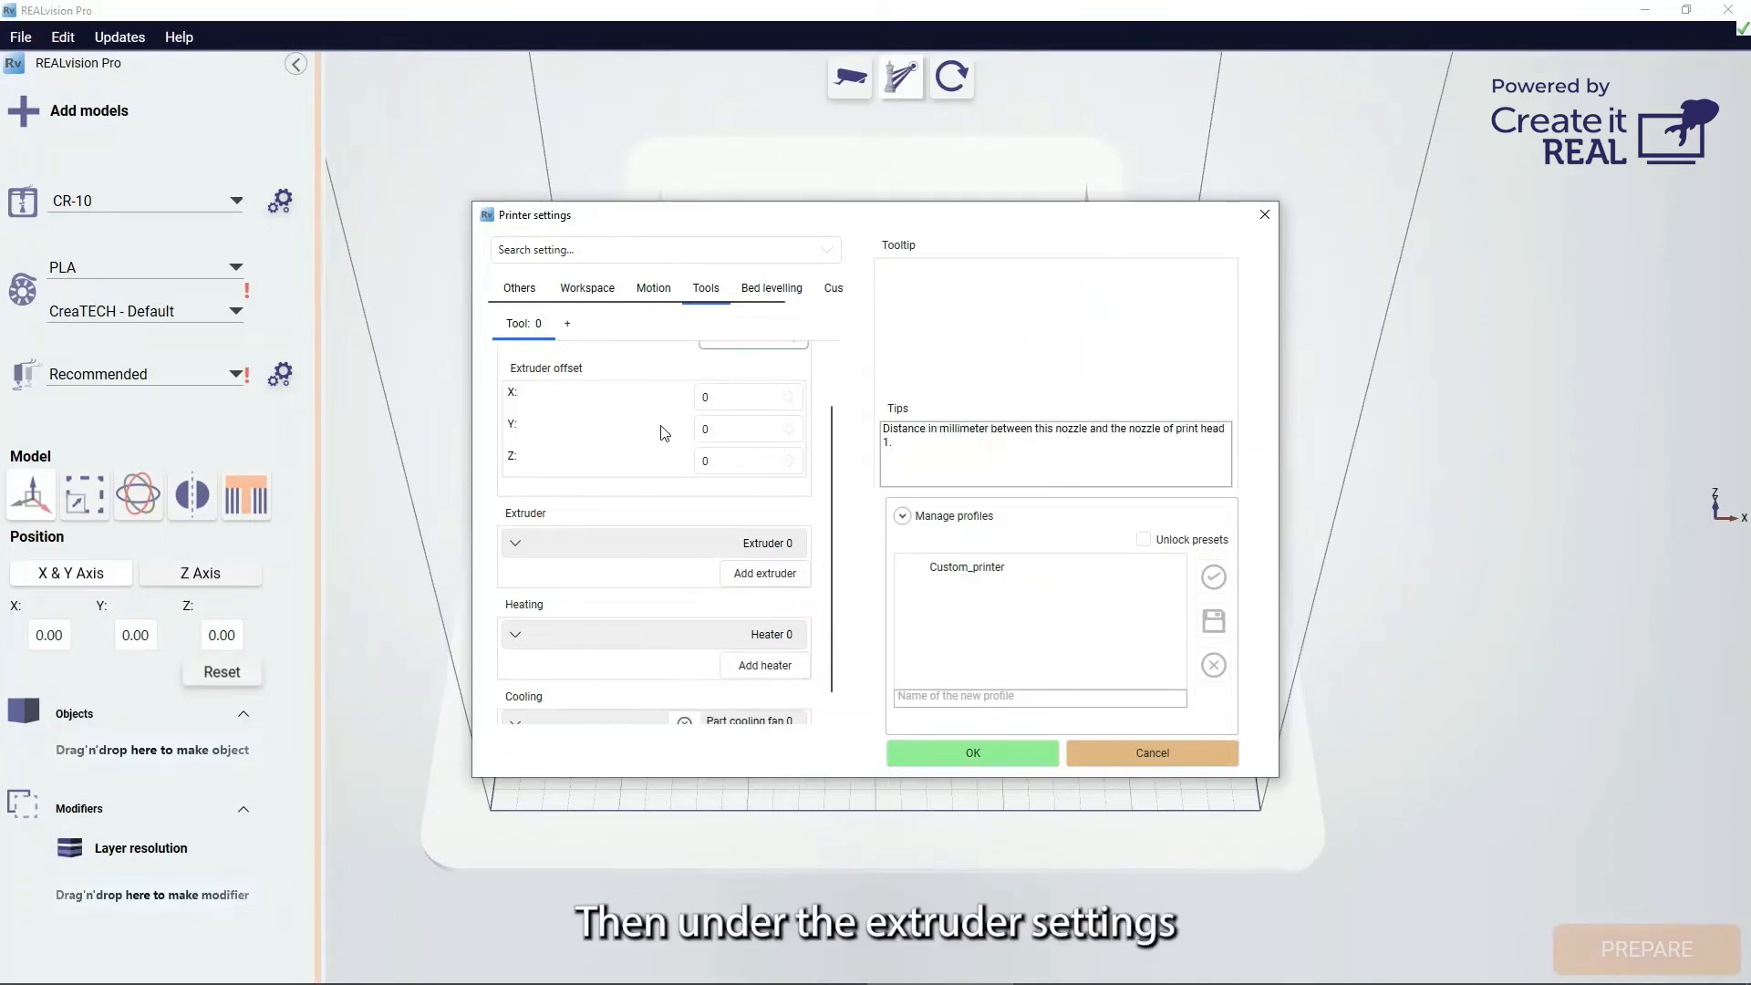
{"action": "left_click", "coordinate": [521, 544]}
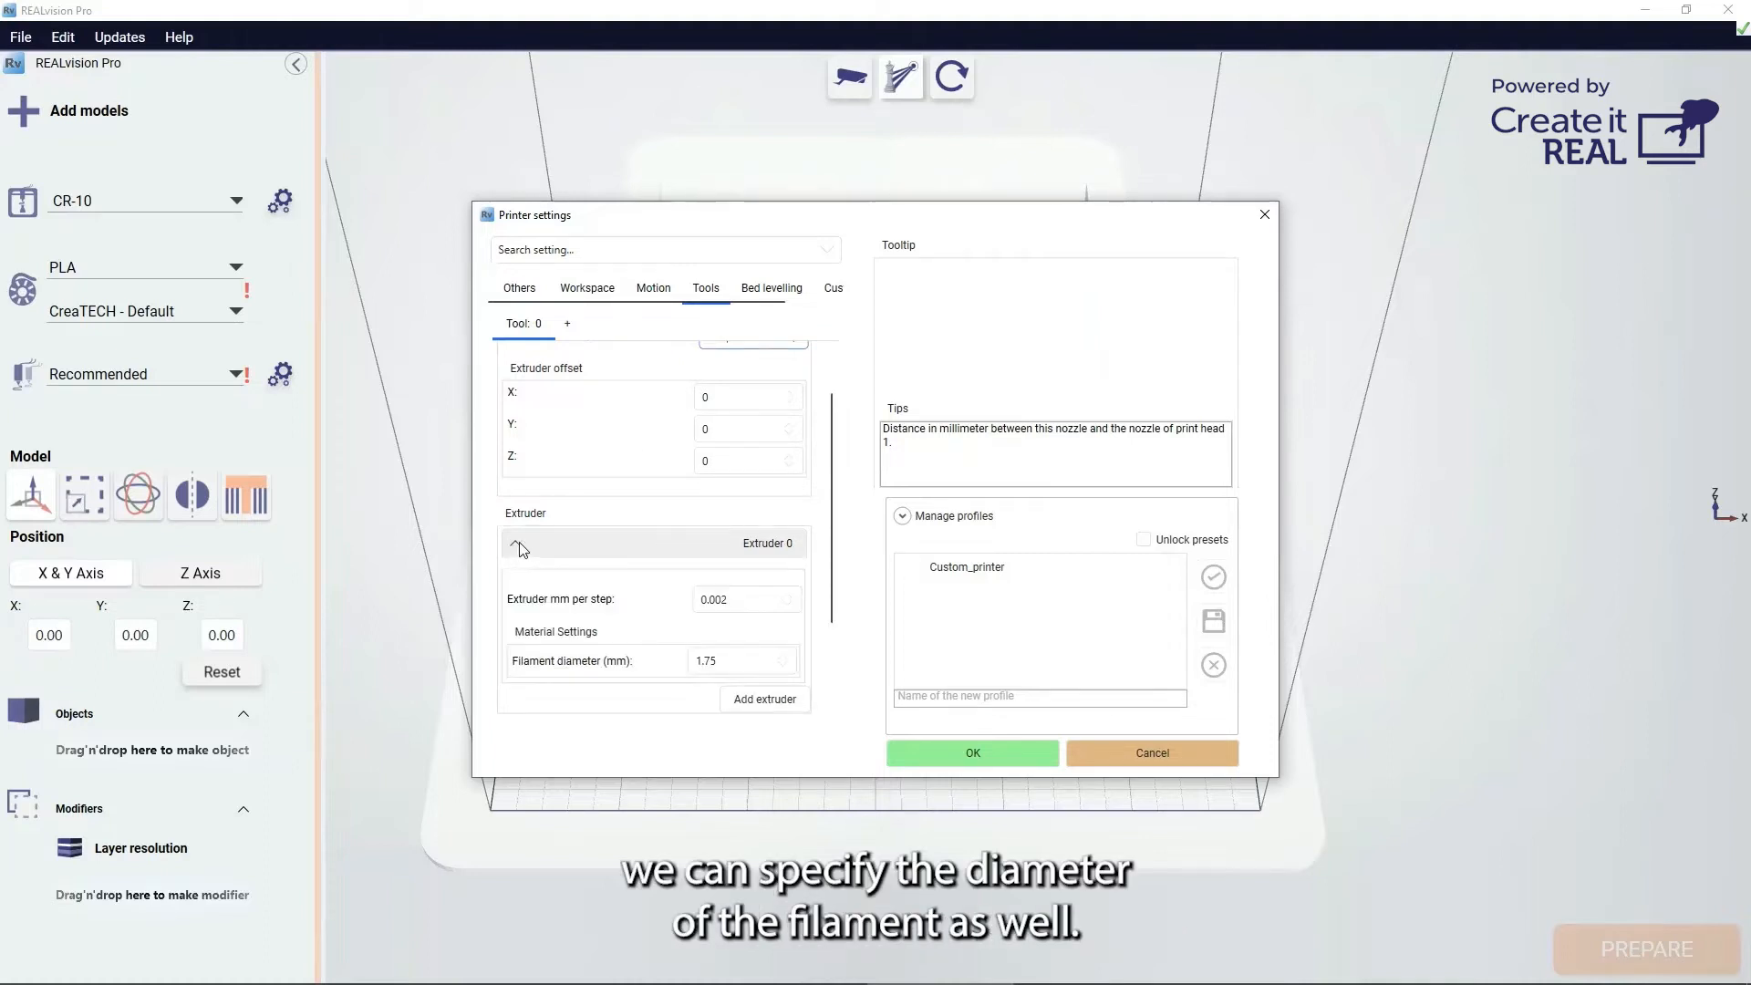
{"action": "scroll", "coordinate": [602, 543], "scroll_direction": "down", "scroll_amount": 1}
{"action": "scroll", "coordinate": [623, 546], "scroll_direction": "down", "scroll_amount": 1}
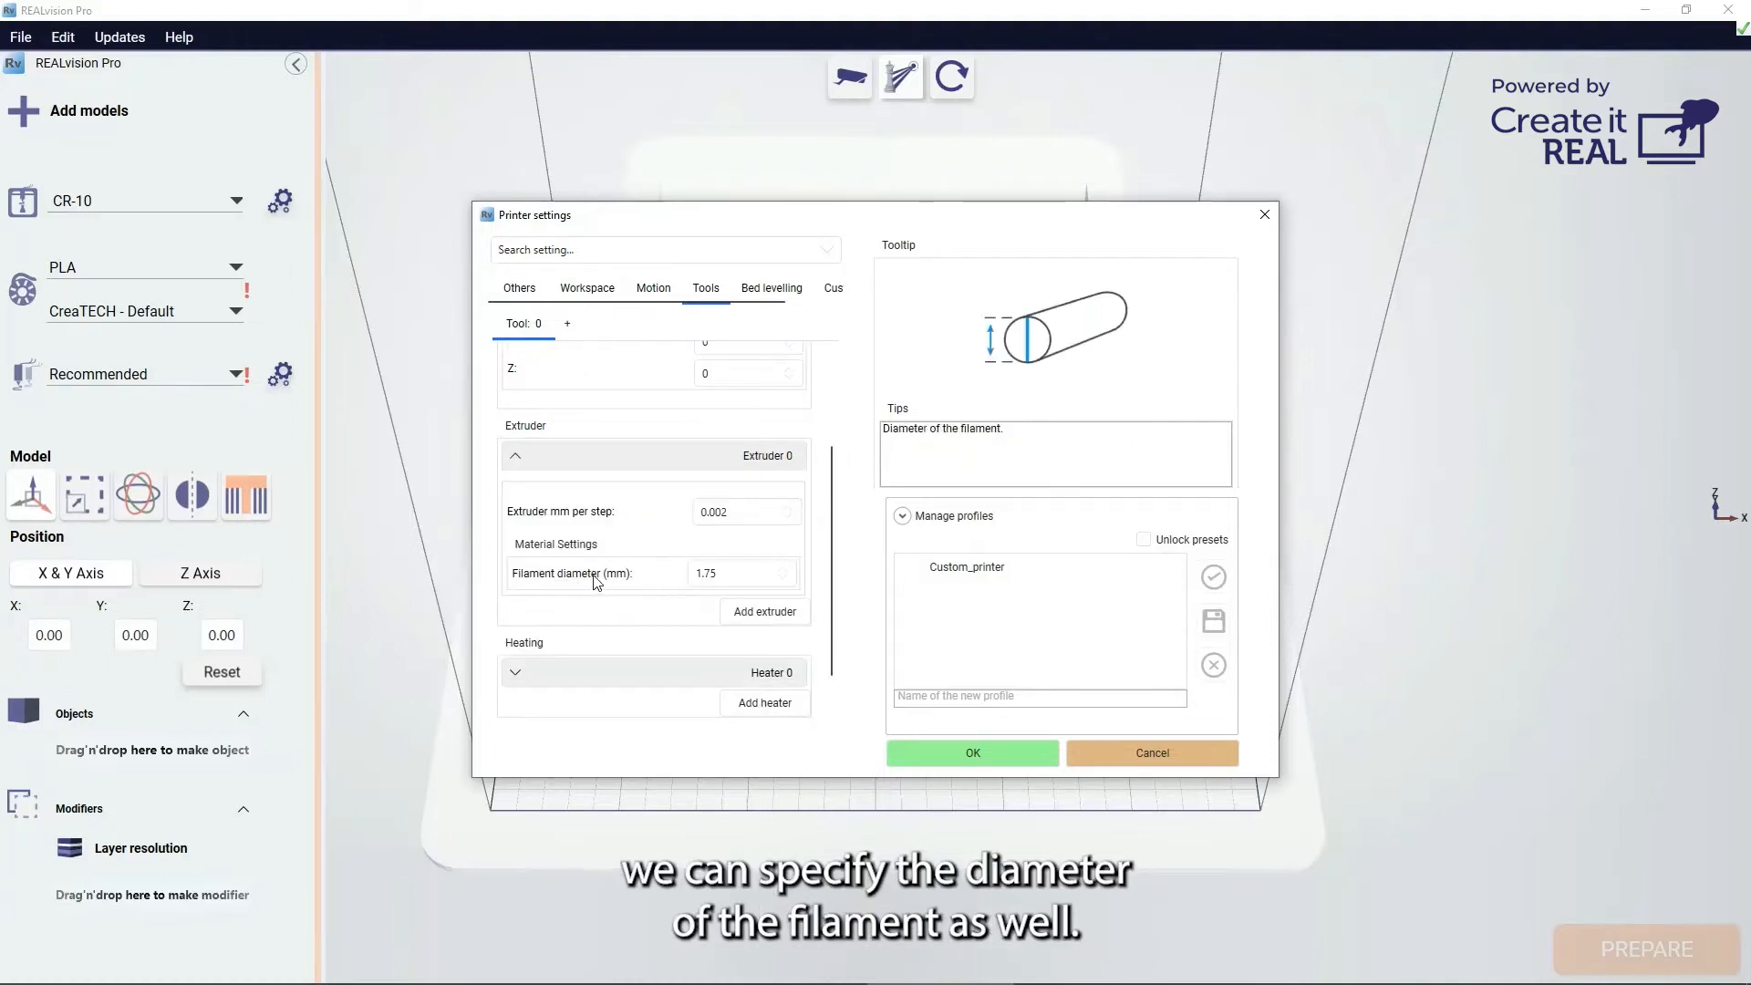
{"action": "left_click", "coordinate": [712, 572]}
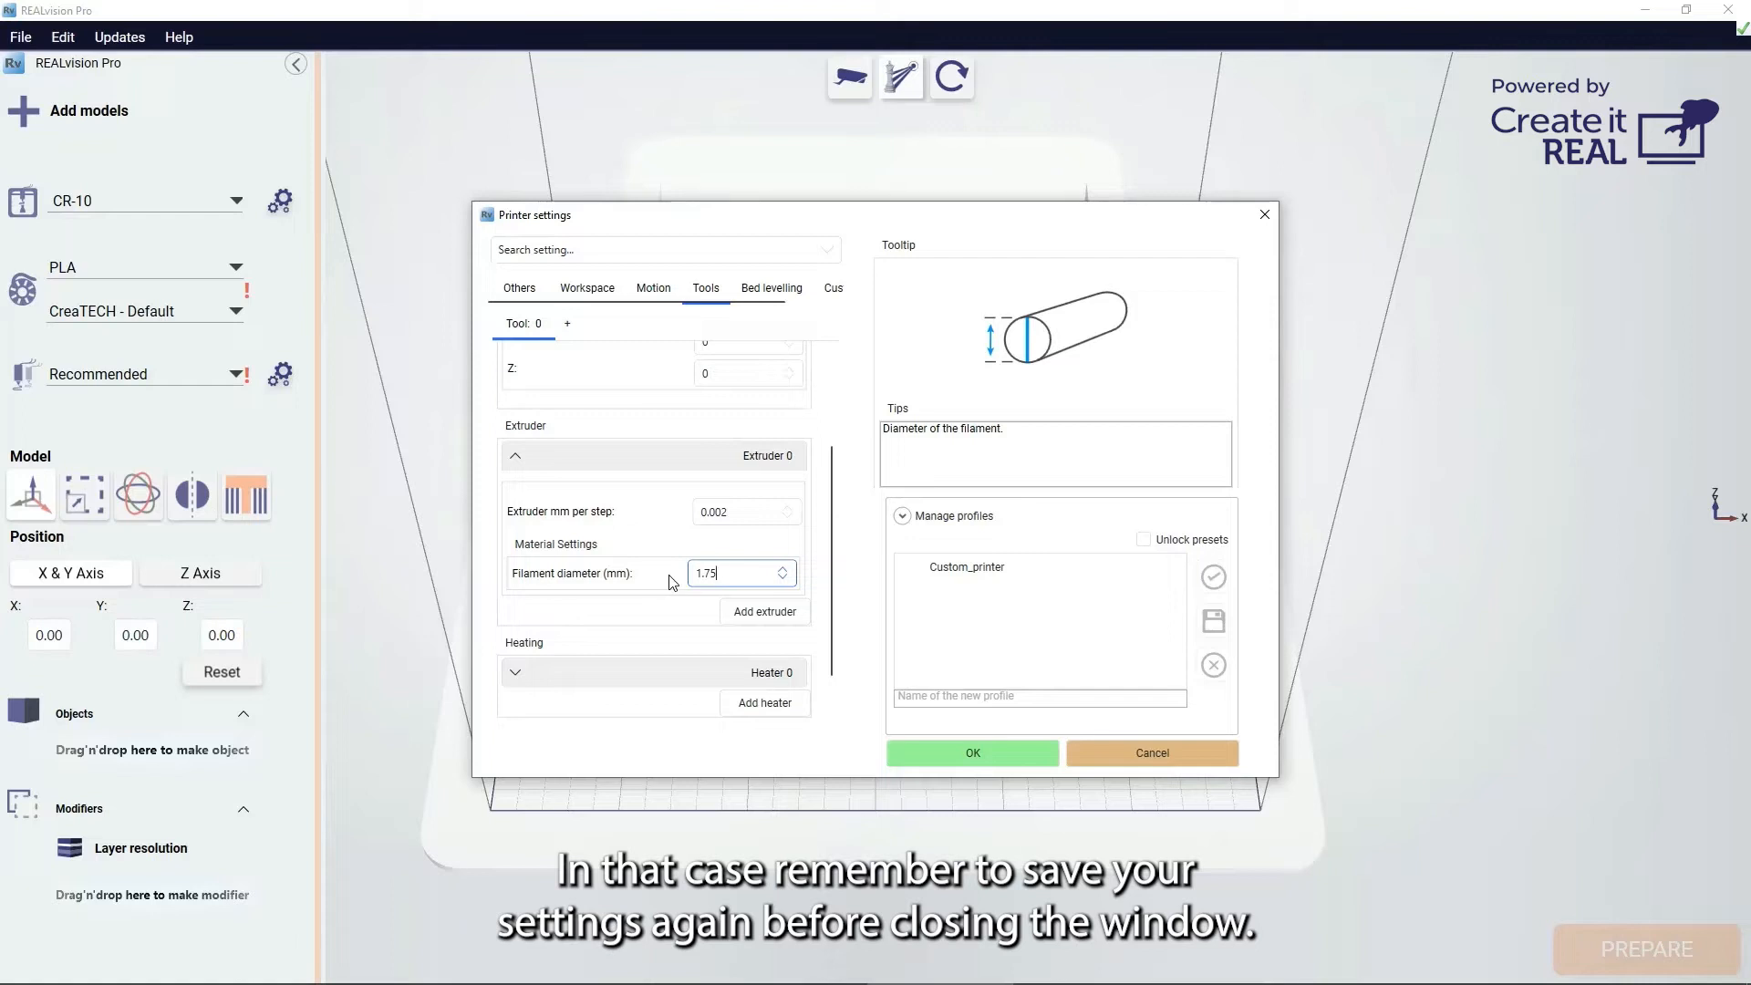
Save the current settings to the Custom_printer profile, overwriting the existing file.
{"action": "left_click", "coordinate": [996, 569]}
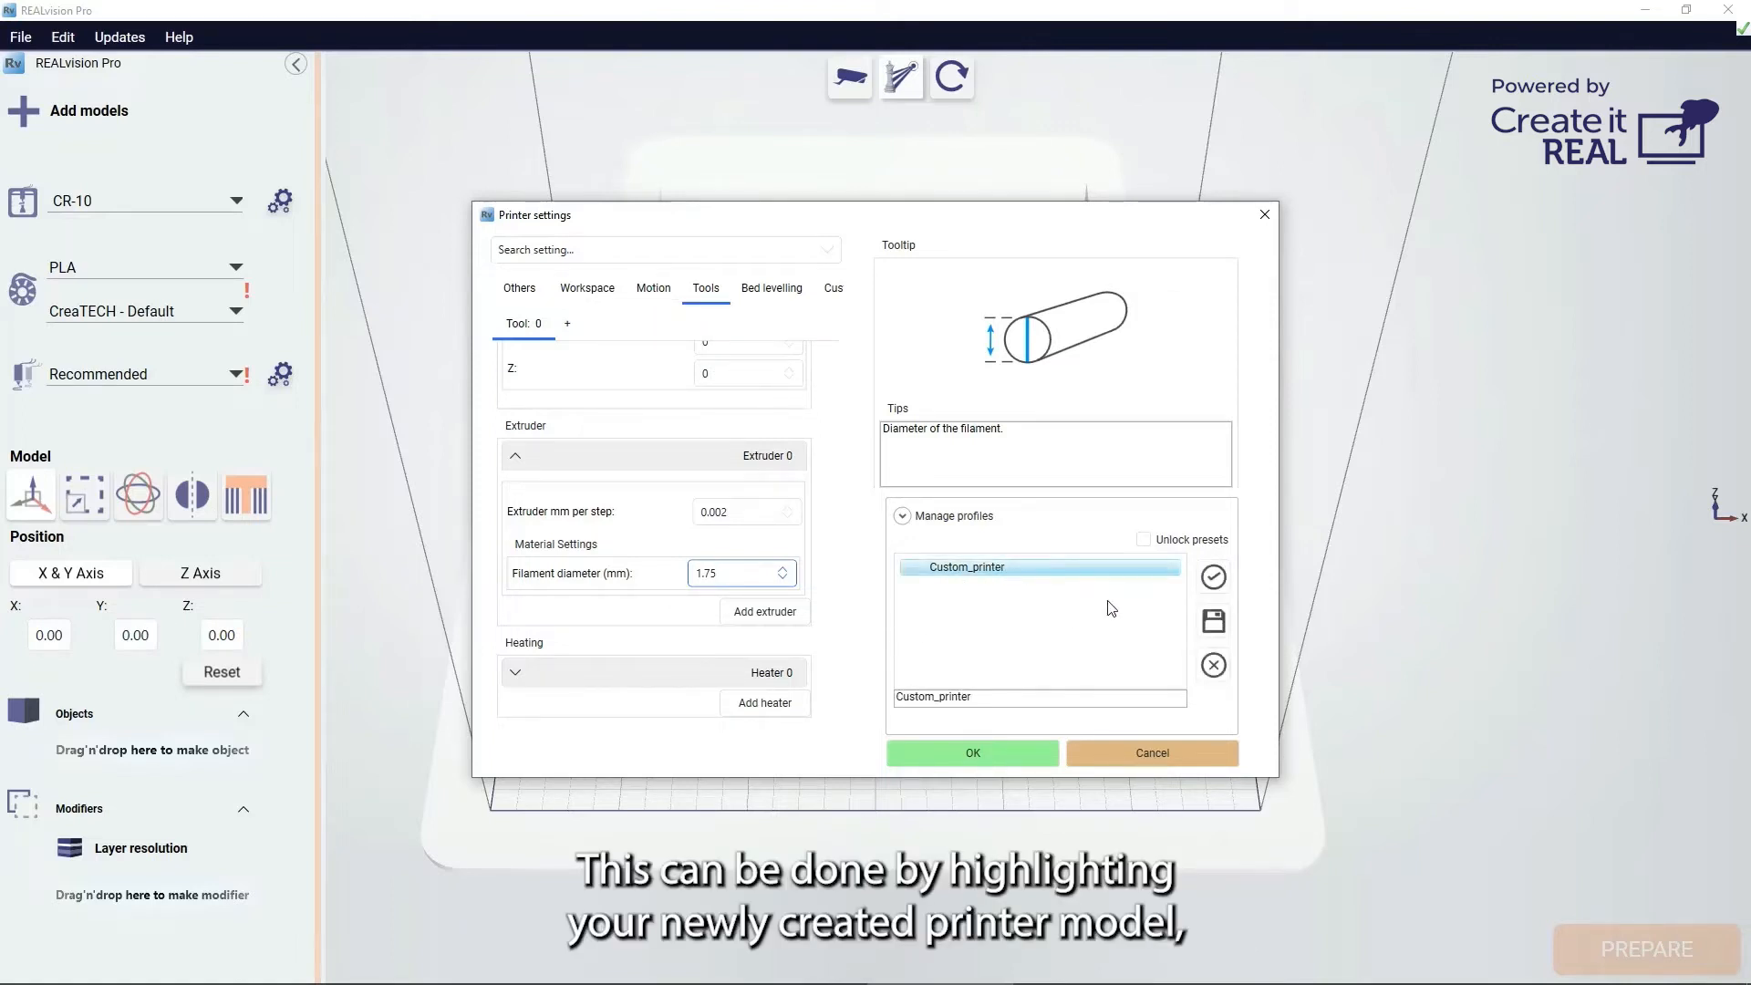
{"action": "left_click", "coordinate": [1224, 623]}
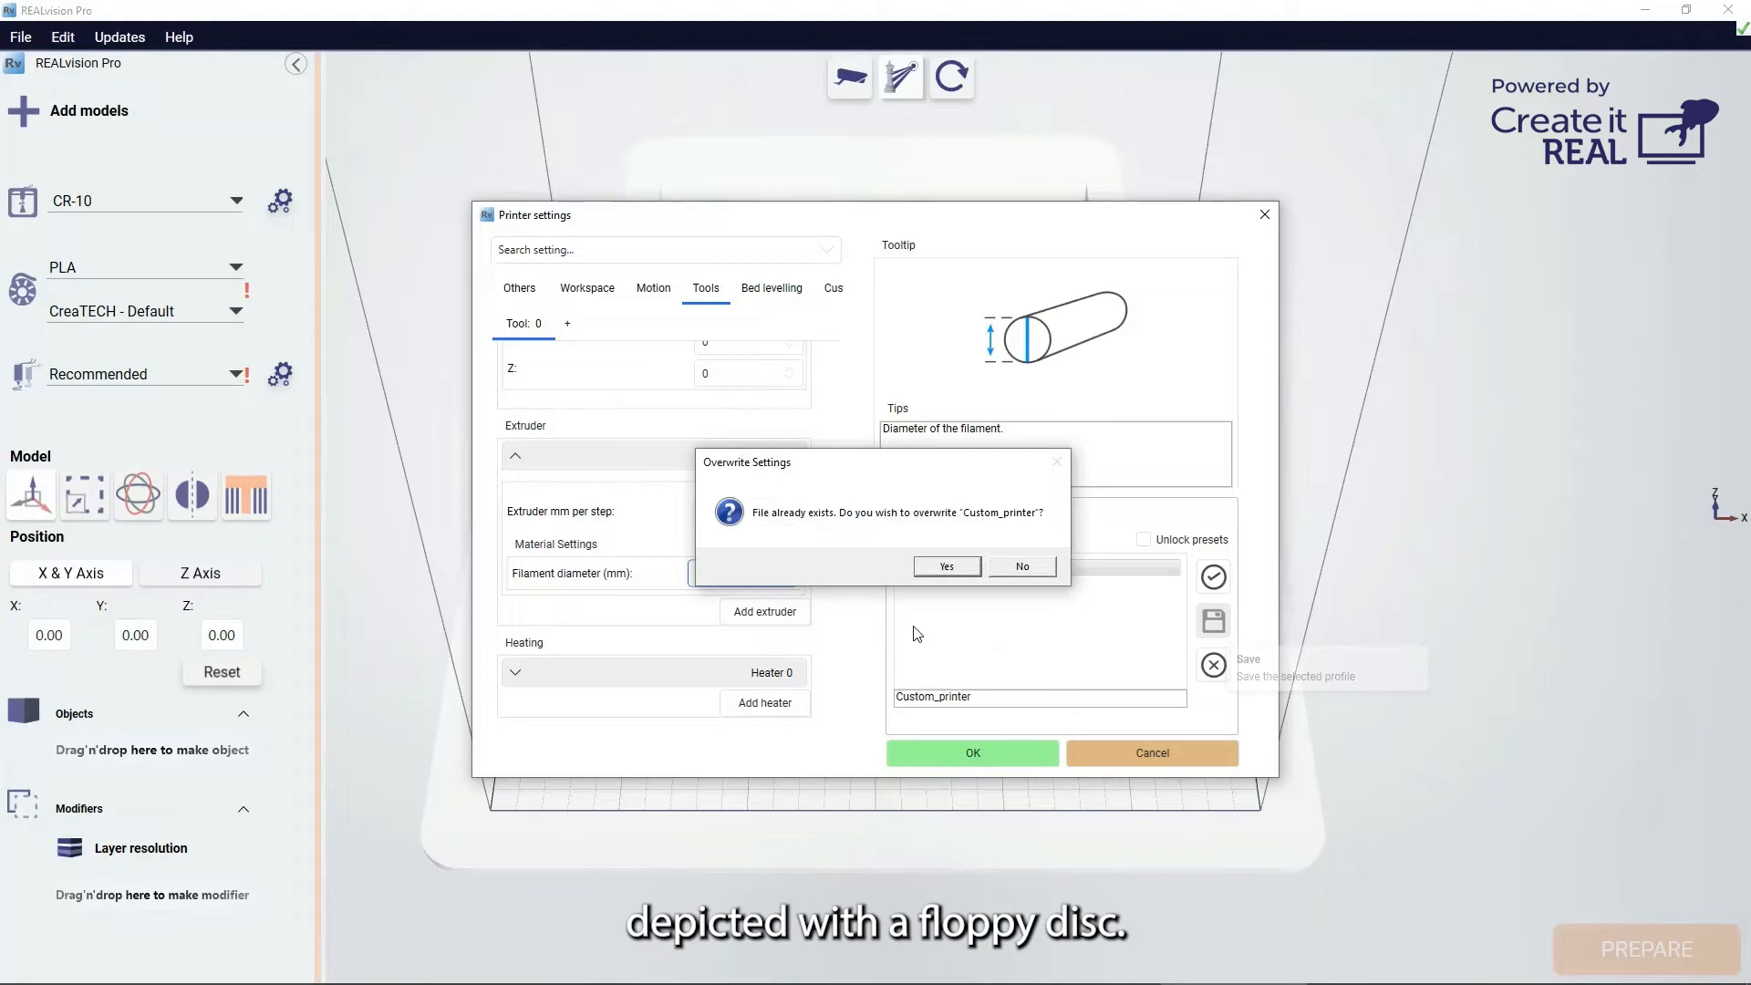
{"action": "left_click", "coordinate": [944, 568]}
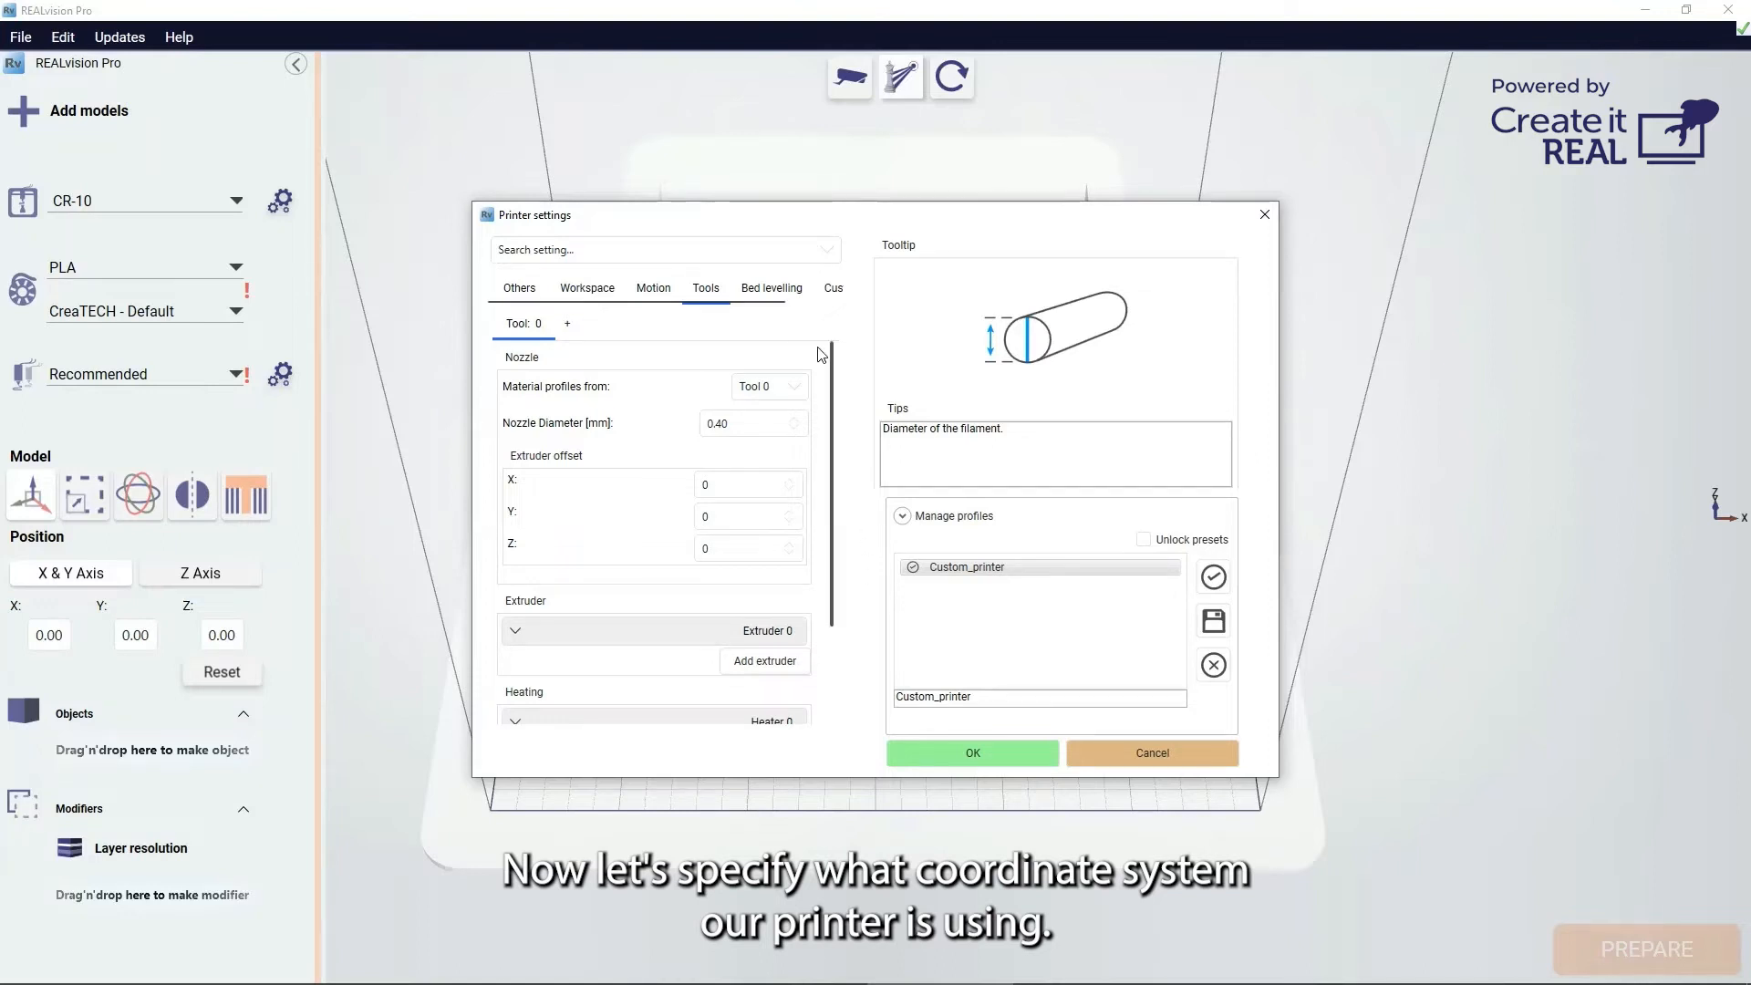
Review the workspace's coordinate system, the end of print position with its Z relocation, and the heatup position.
{"action": "left_click", "coordinate": [597, 296]}
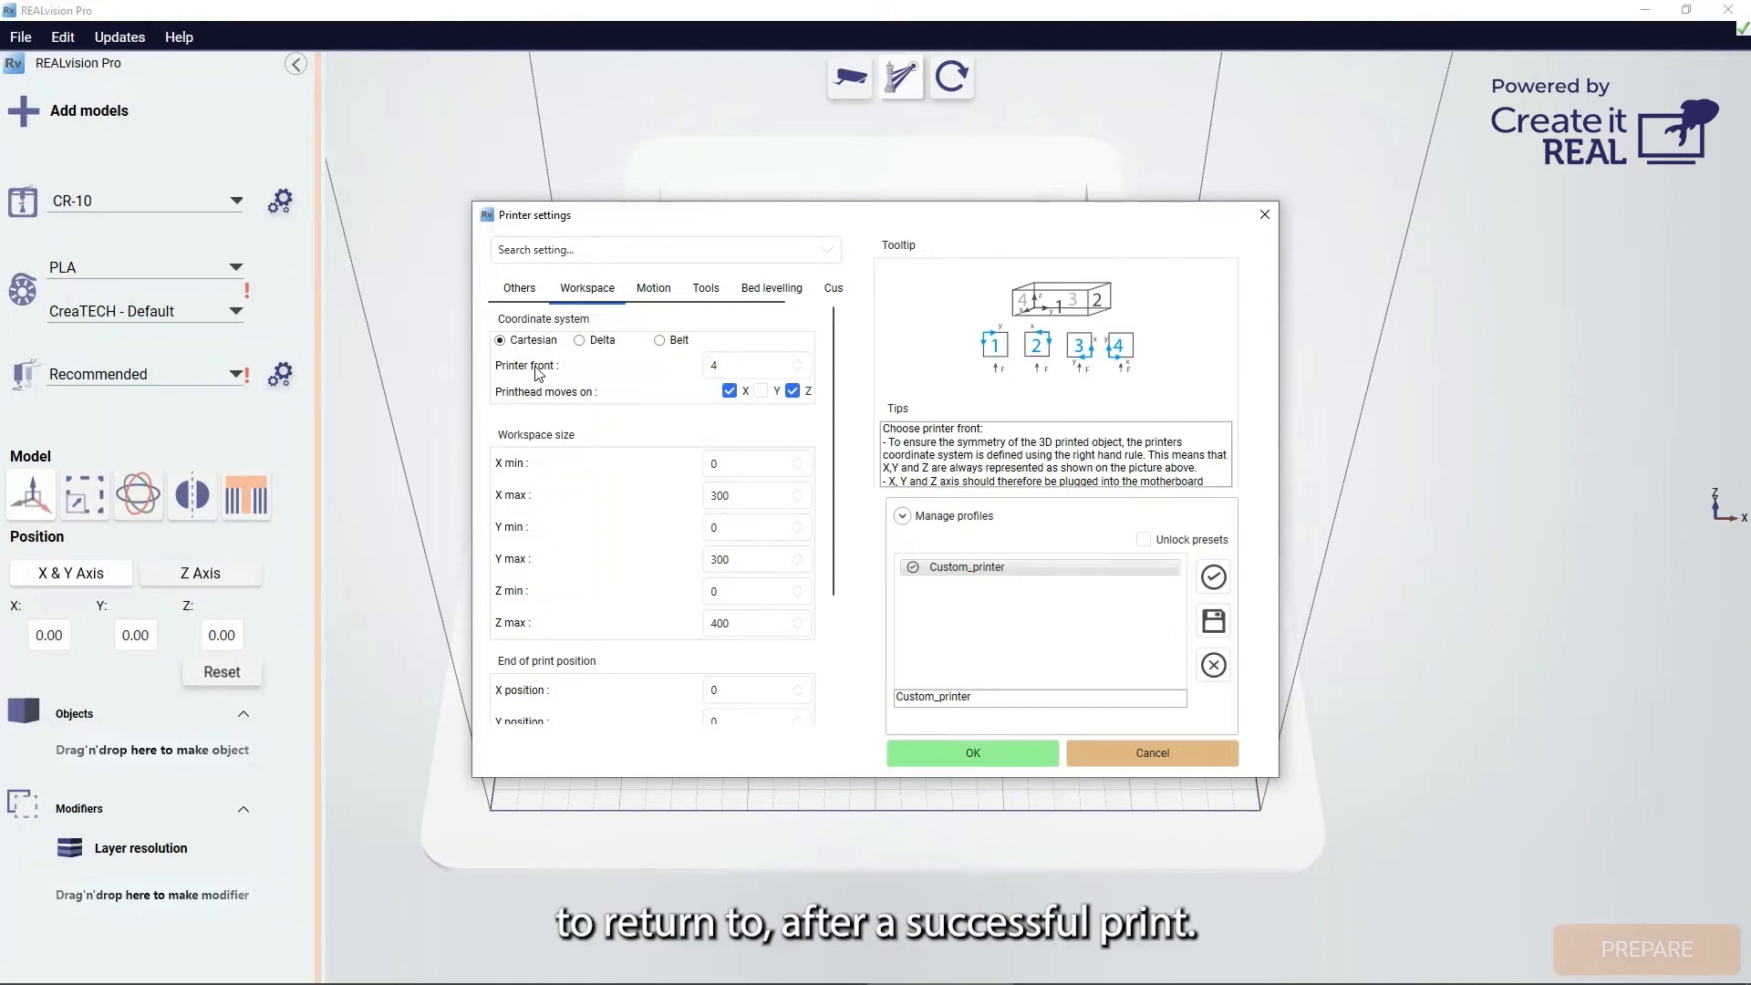
{"action": "scroll", "coordinate": [583, 437], "scroll_direction": "down", "scroll_amount": 4}
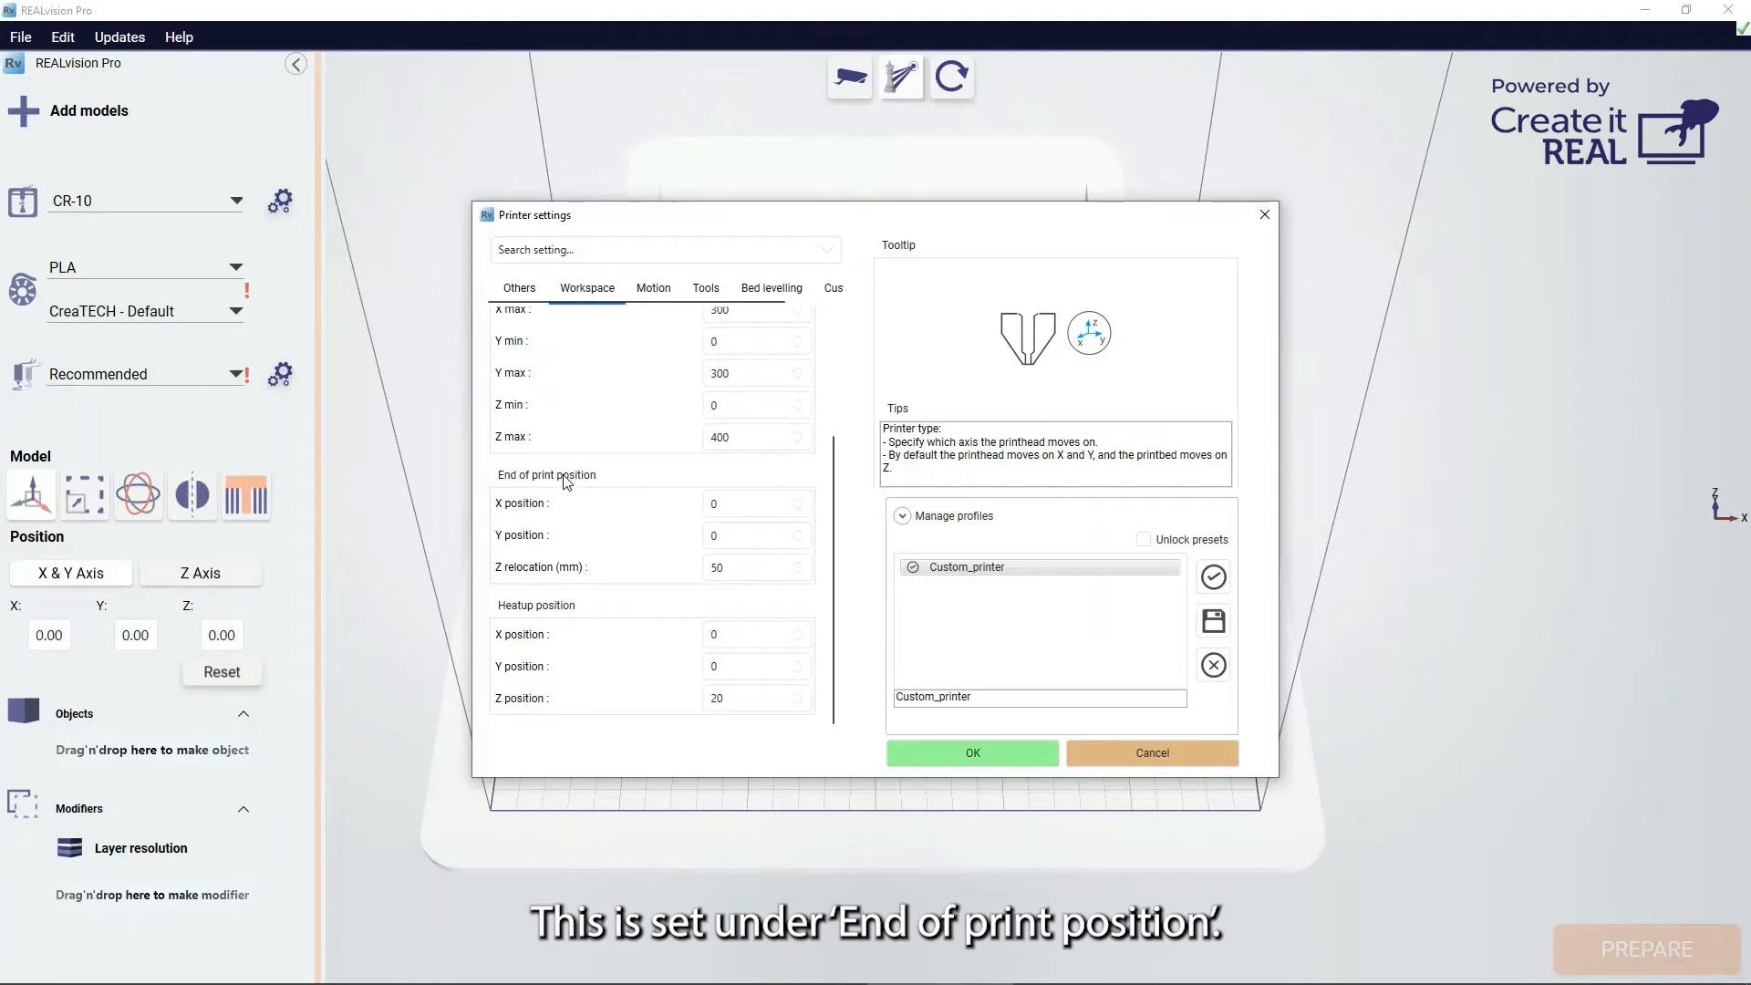
{"action": "mouse_move", "coordinate": [558, 499]}
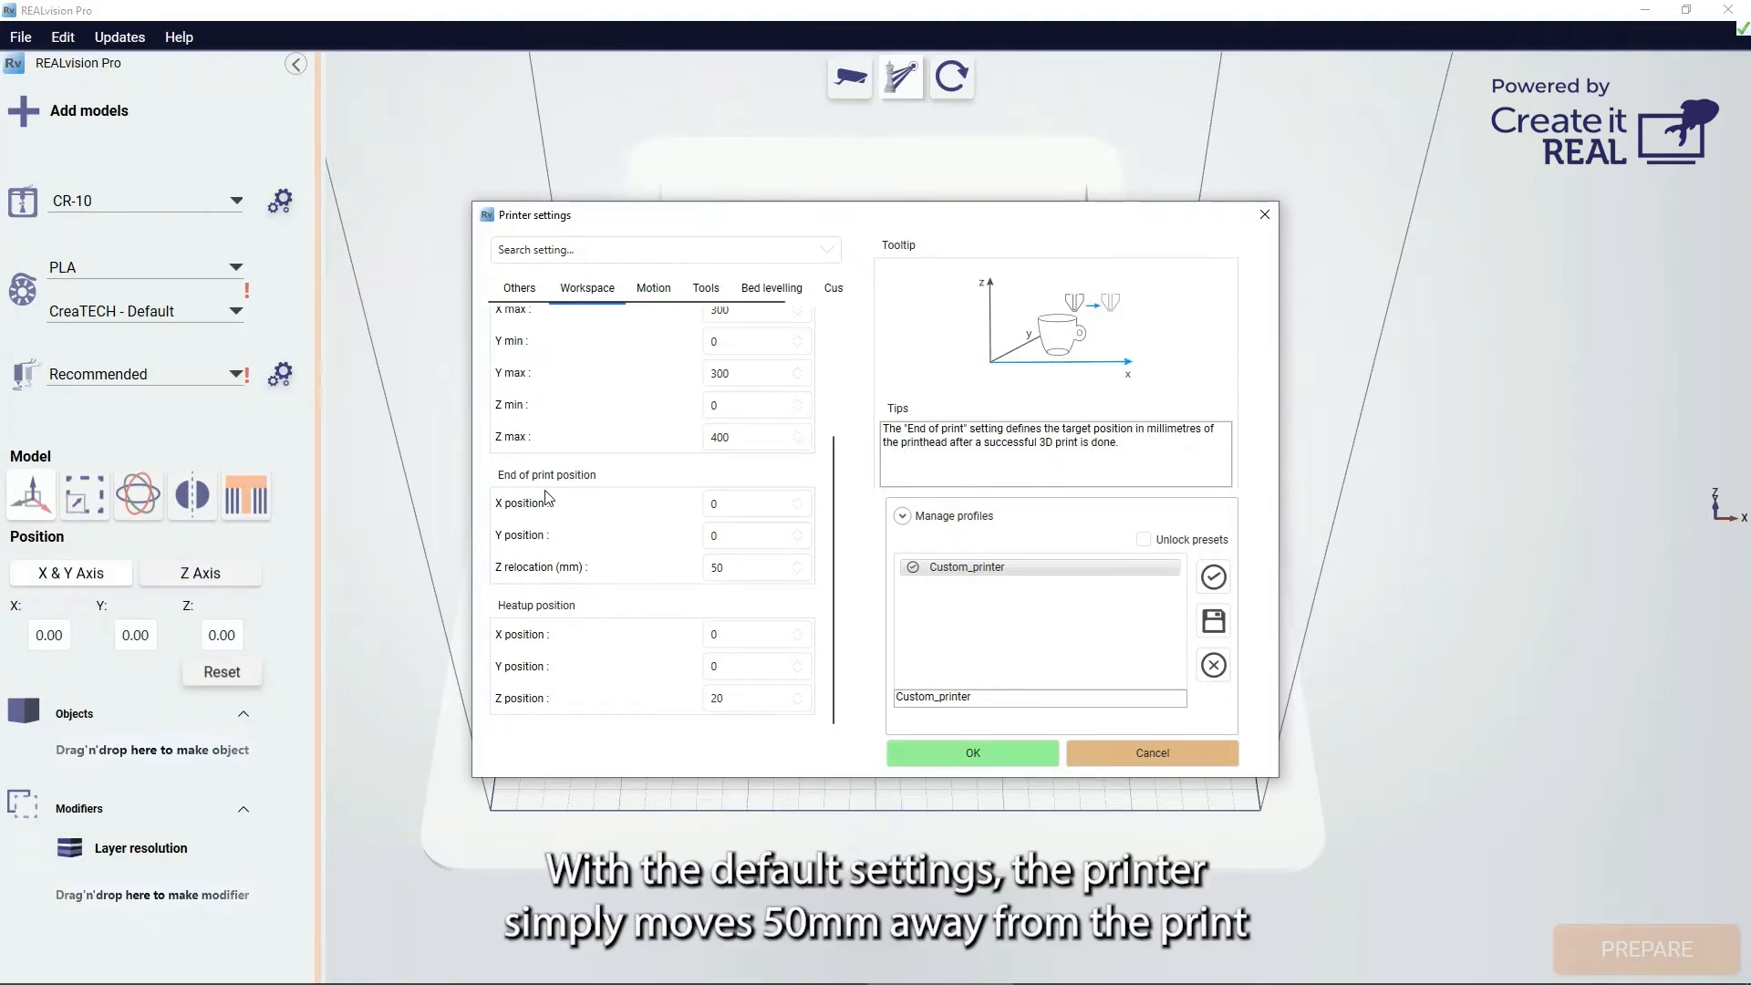
{"action": "mouse_move", "coordinate": [585, 573]}
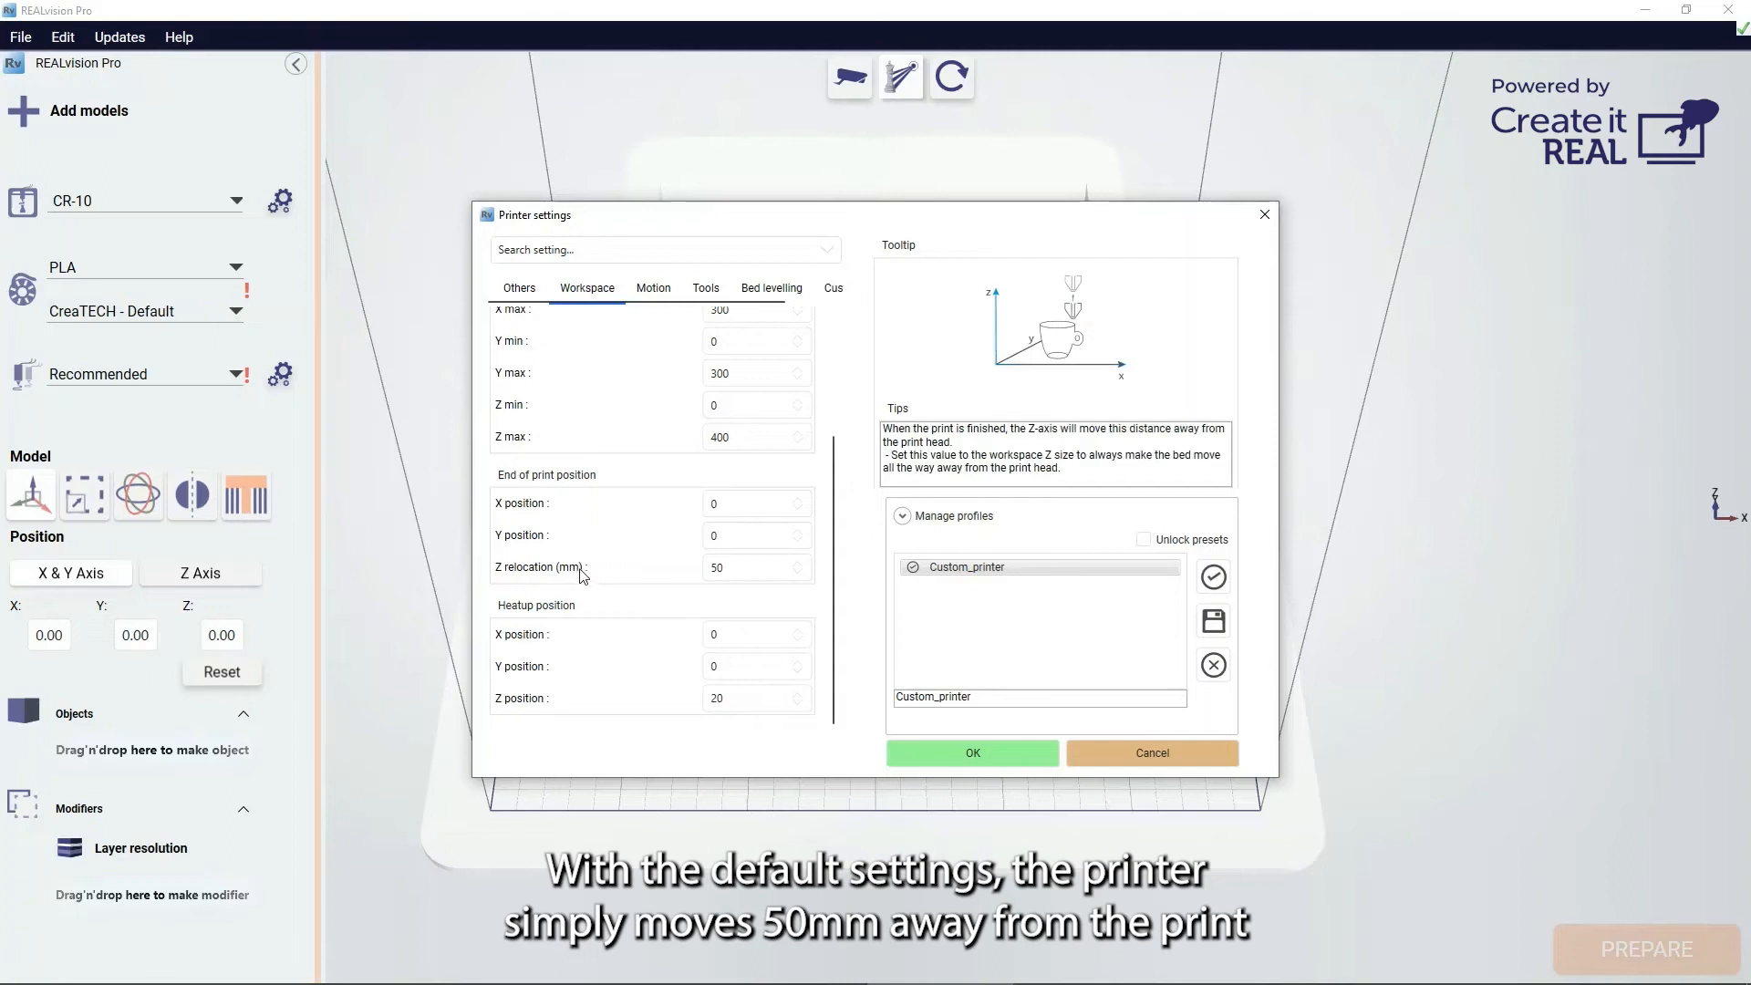
{"action": "left_click", "coordinate": [710, 567]}
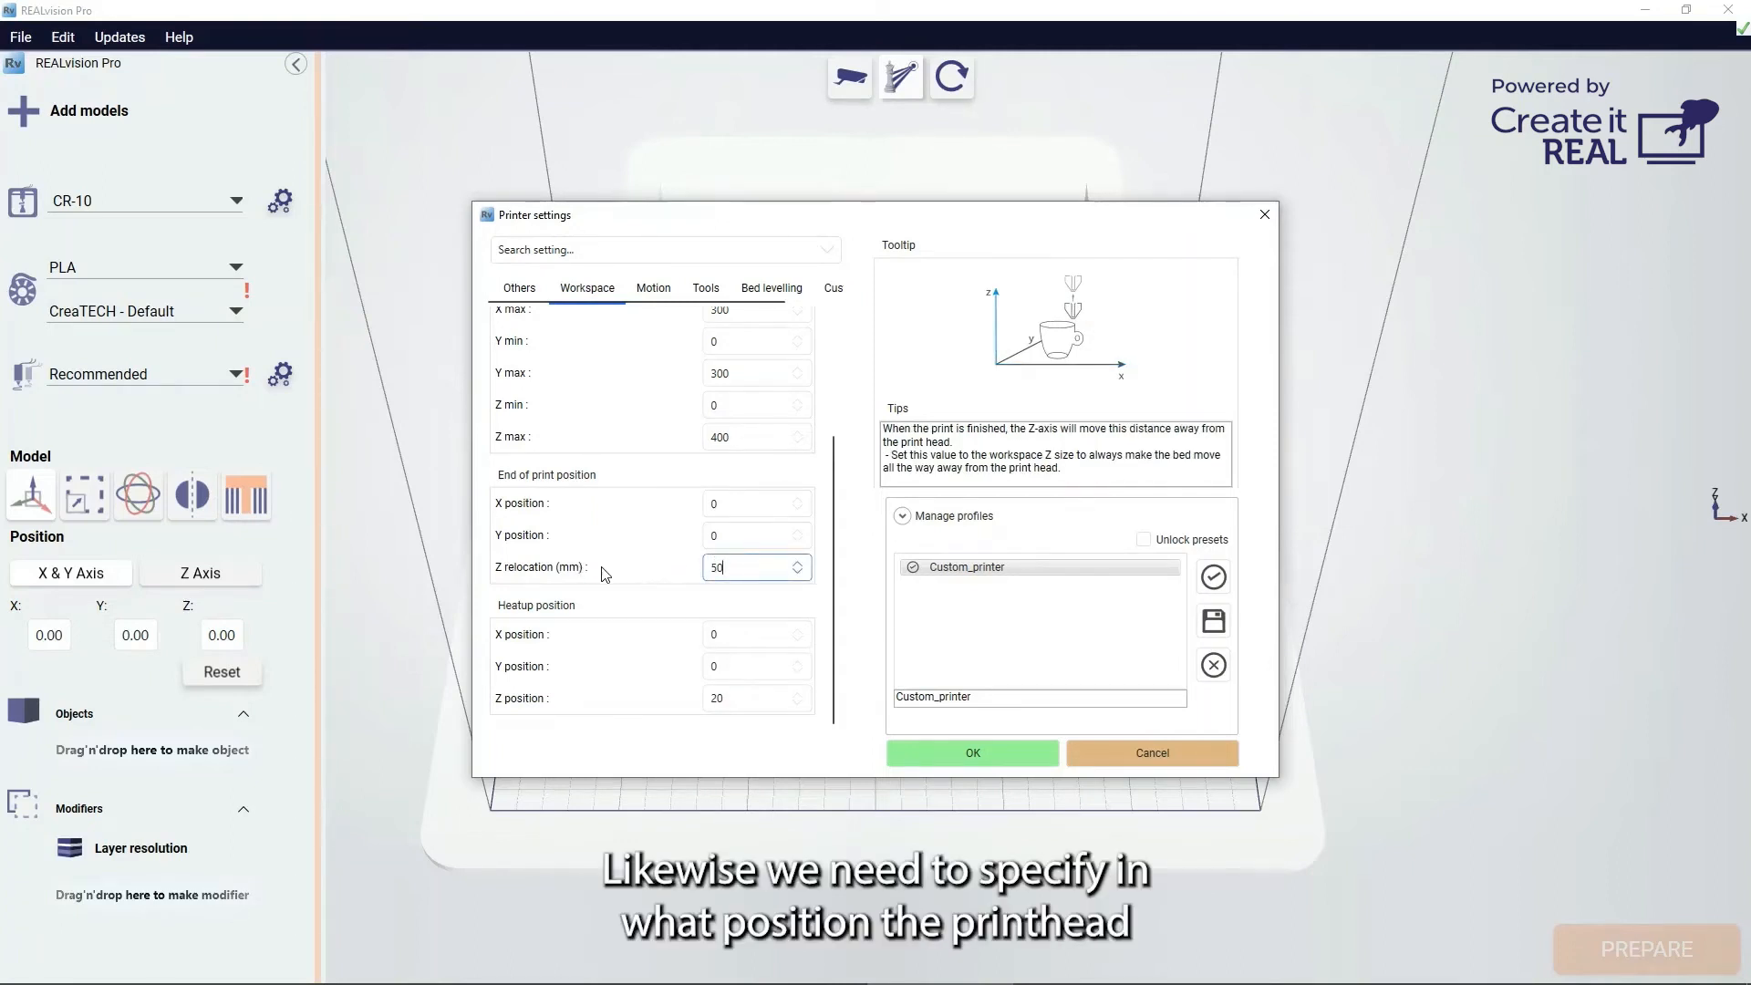
{"action": "mouse_move", "coordinate": [551, 608]}
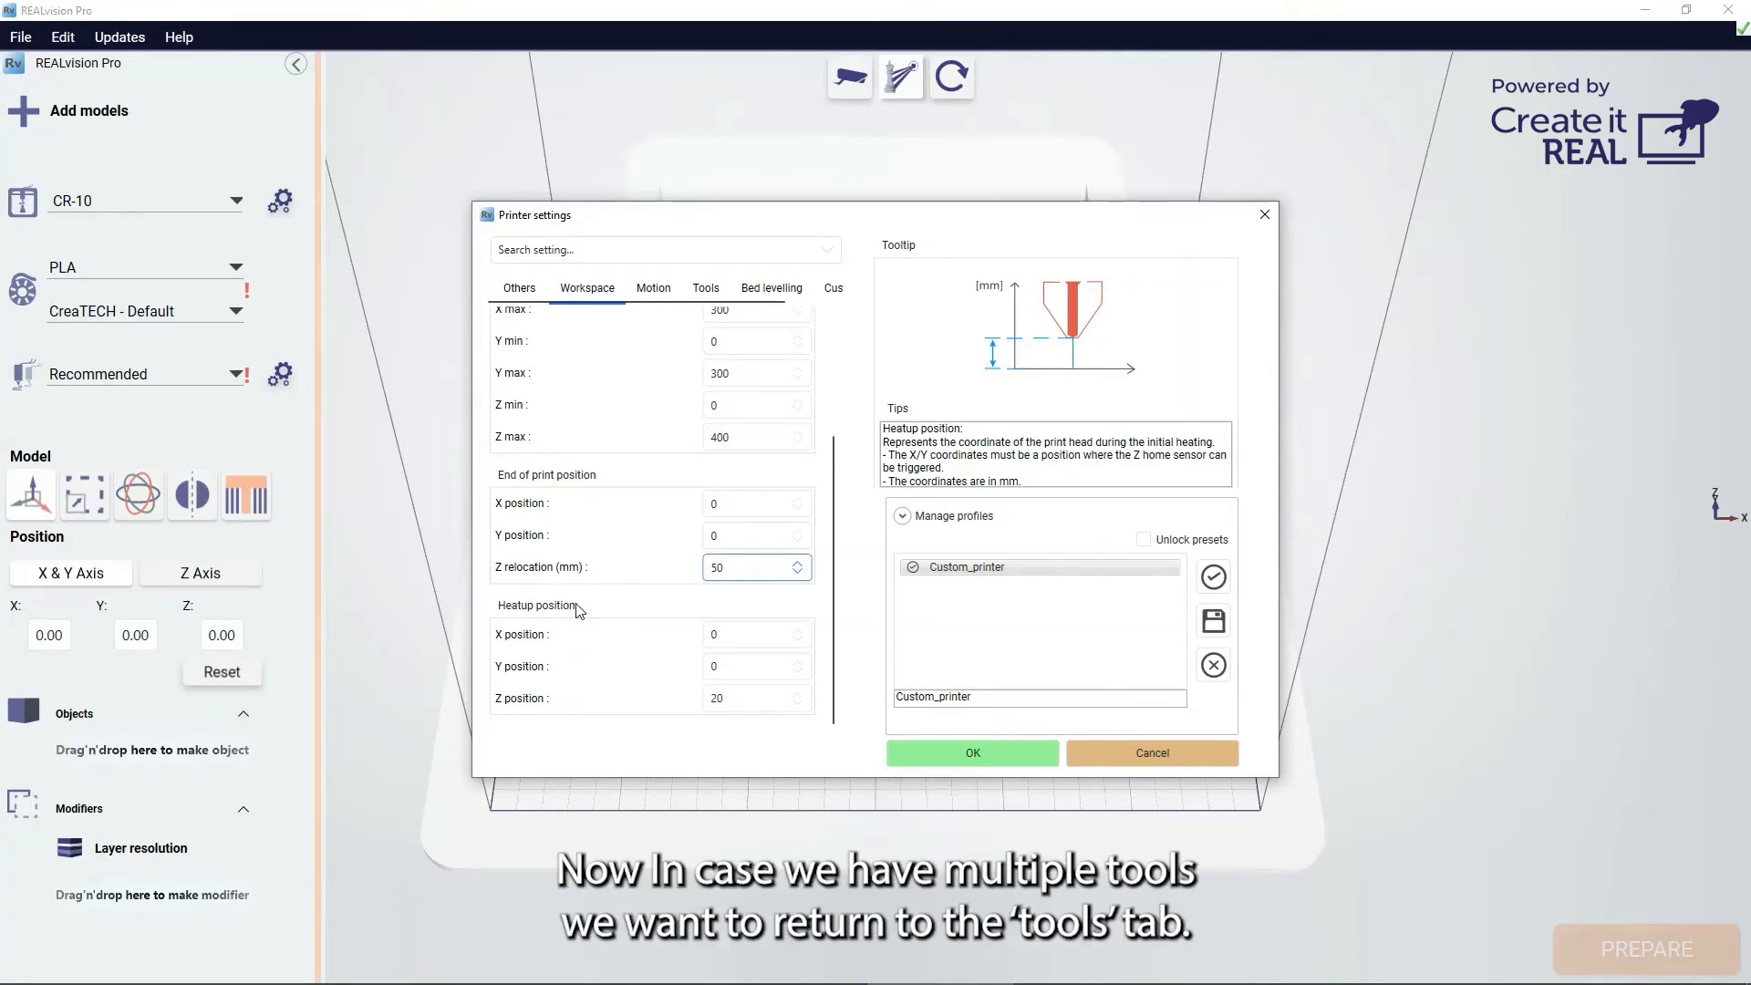
Add a second tool to the Custom_printer configuration.
{"action": "left_click", "coordinate": [708, 290]}
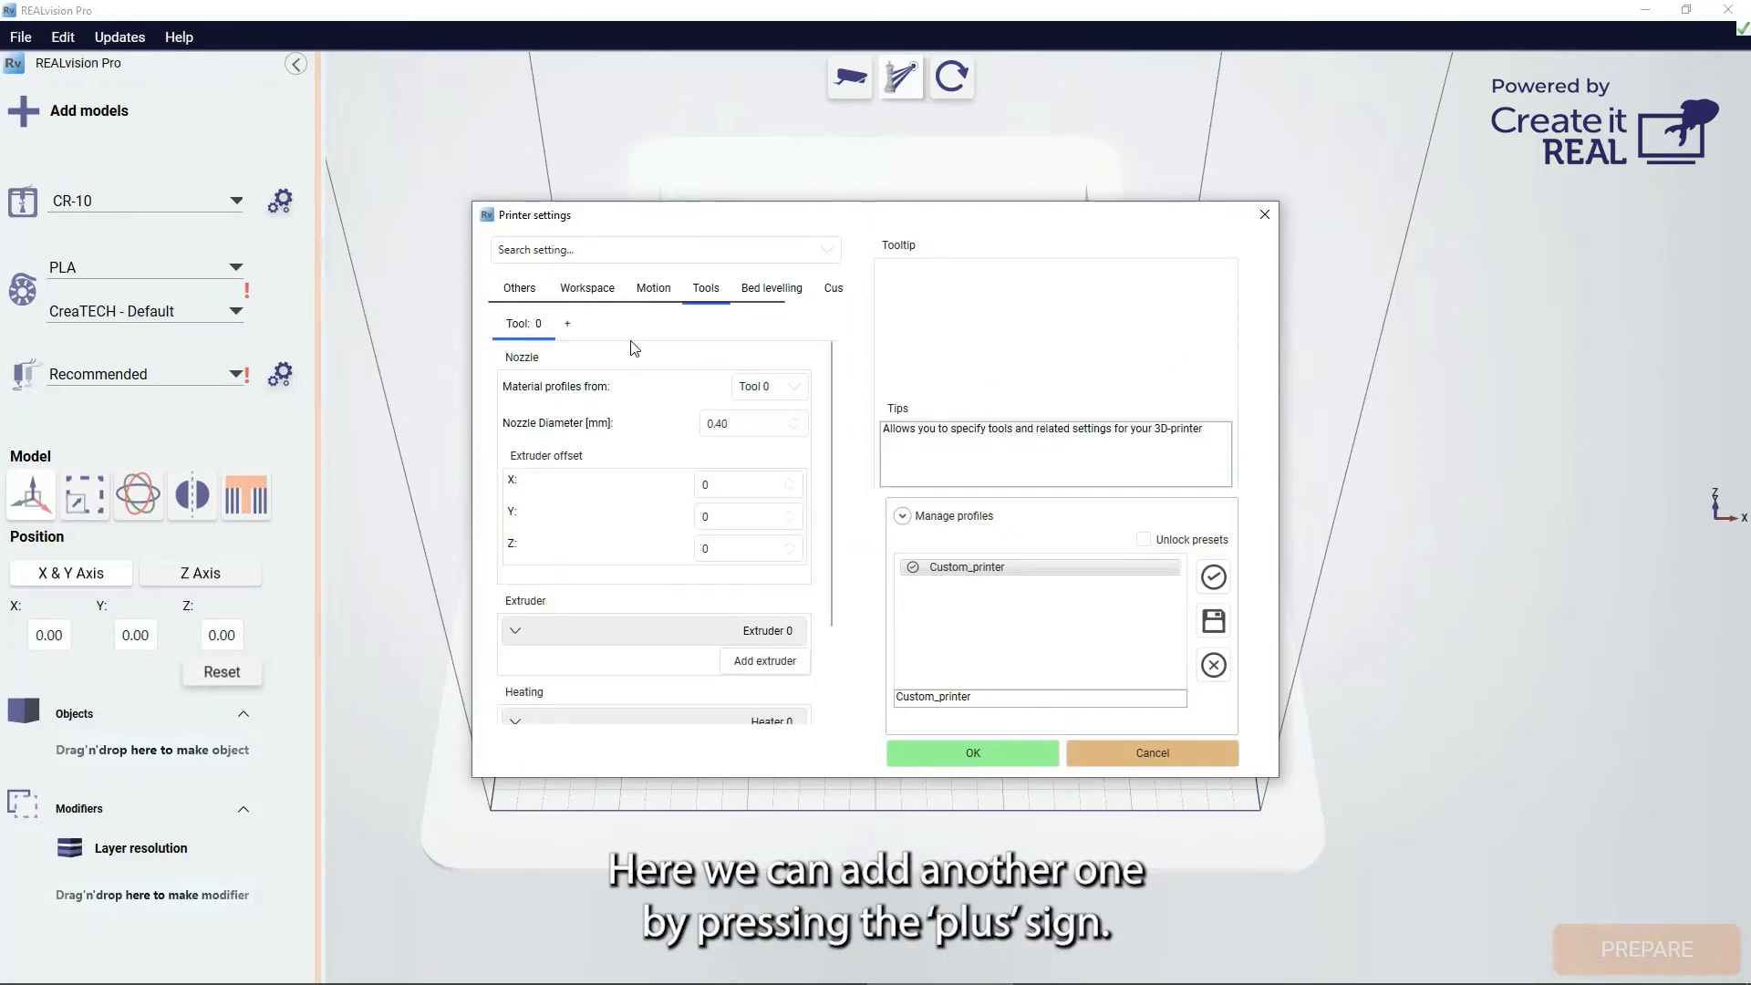
{"action": "left_click", "coordinate": [567, 323]}
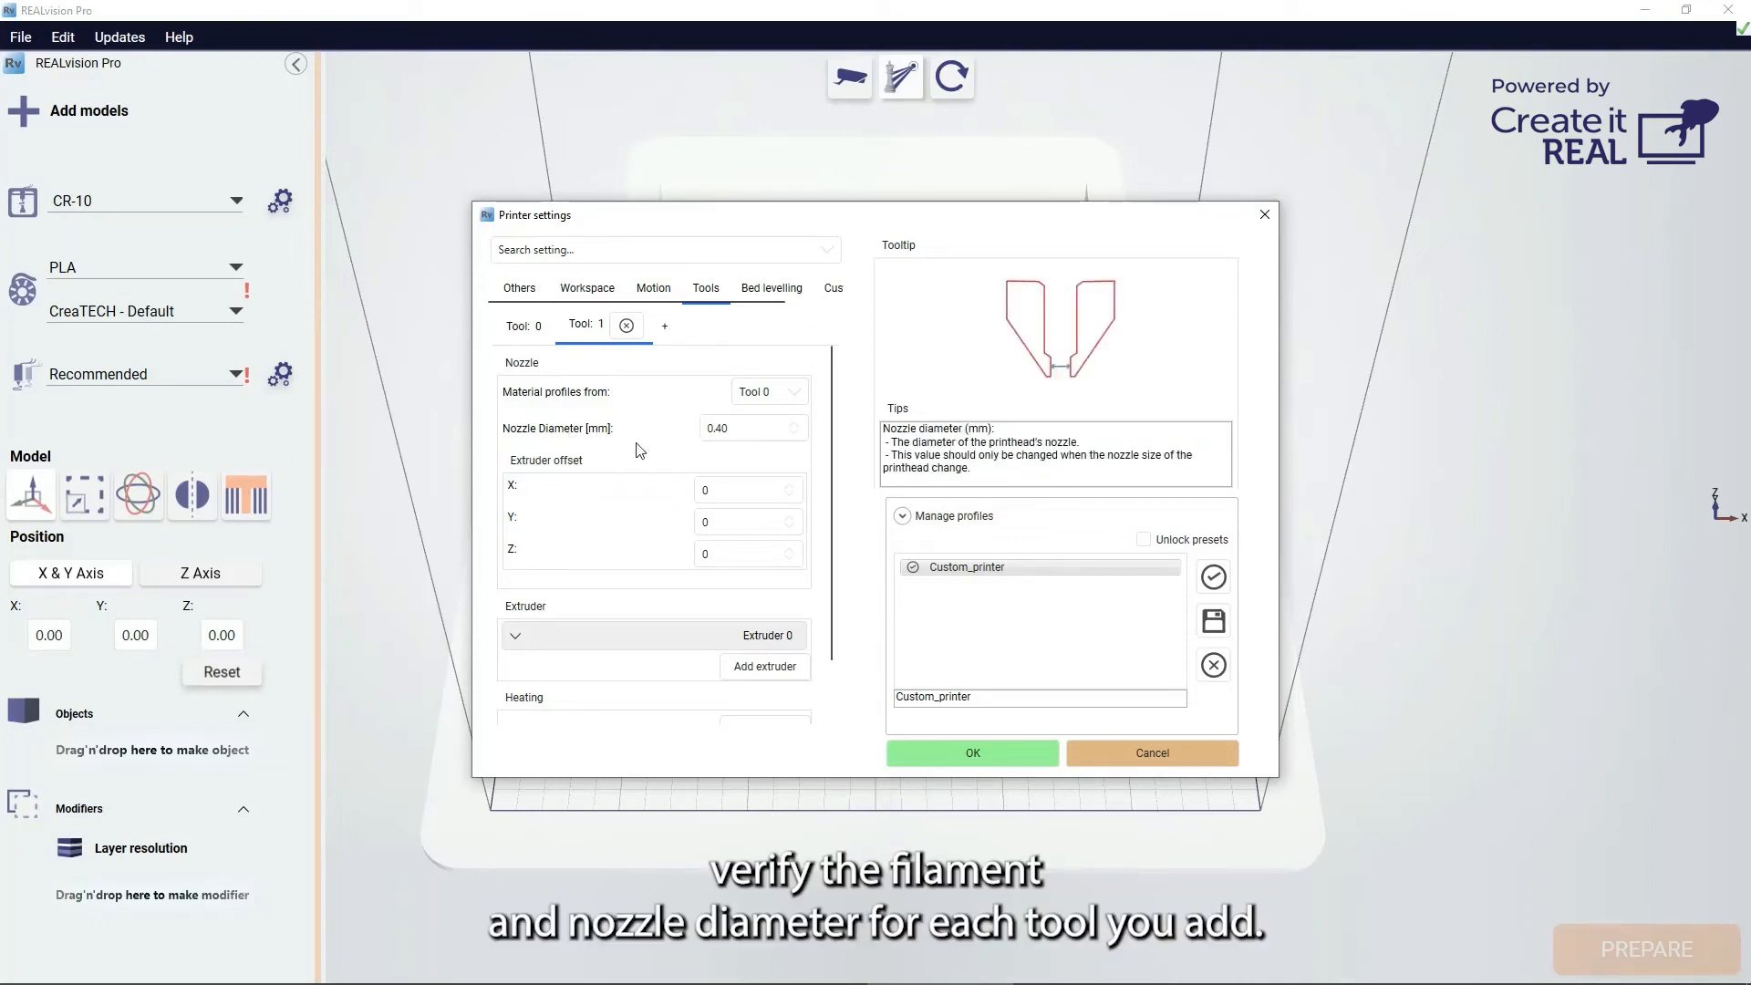
Add a heater to the second tool, Tool 1, in the Custom_printer configuration.
{"action": "scroll", "coordinate": [662, 434], "scroll_direction": "down", "scroll_amount": 1}
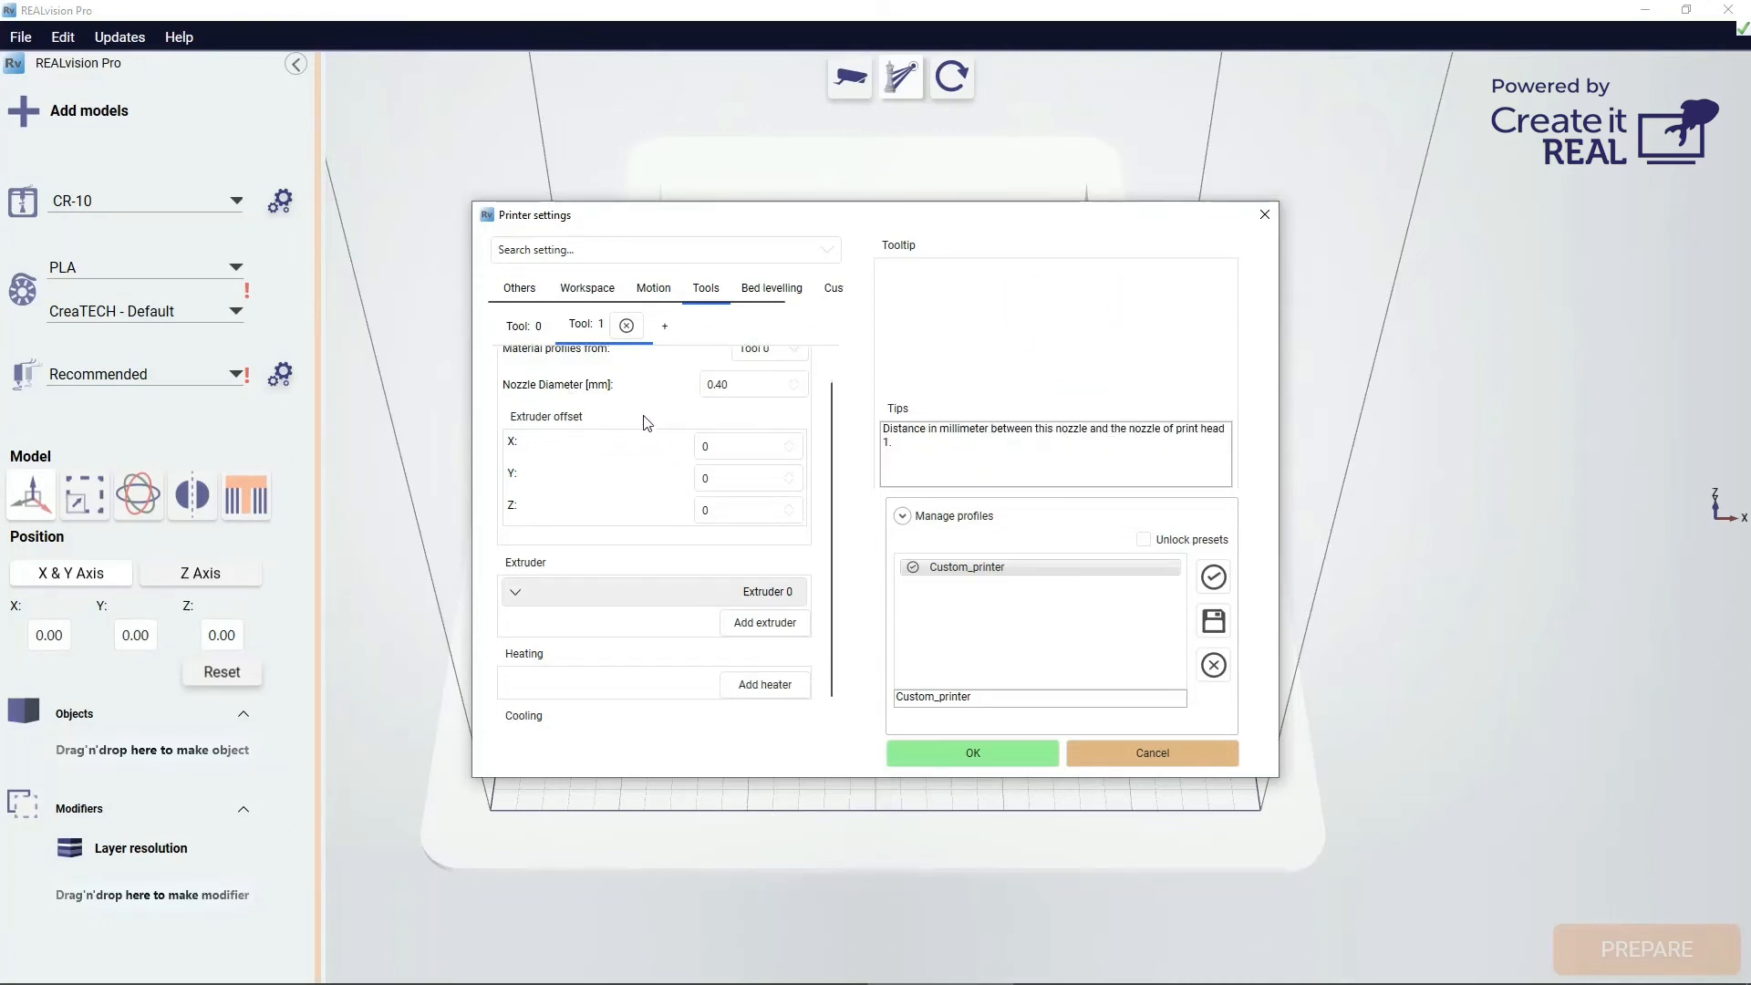
{"action": "scroll", "coordinate": [661, 429], "scroll_direction": "up", "scroll_amount": 1}
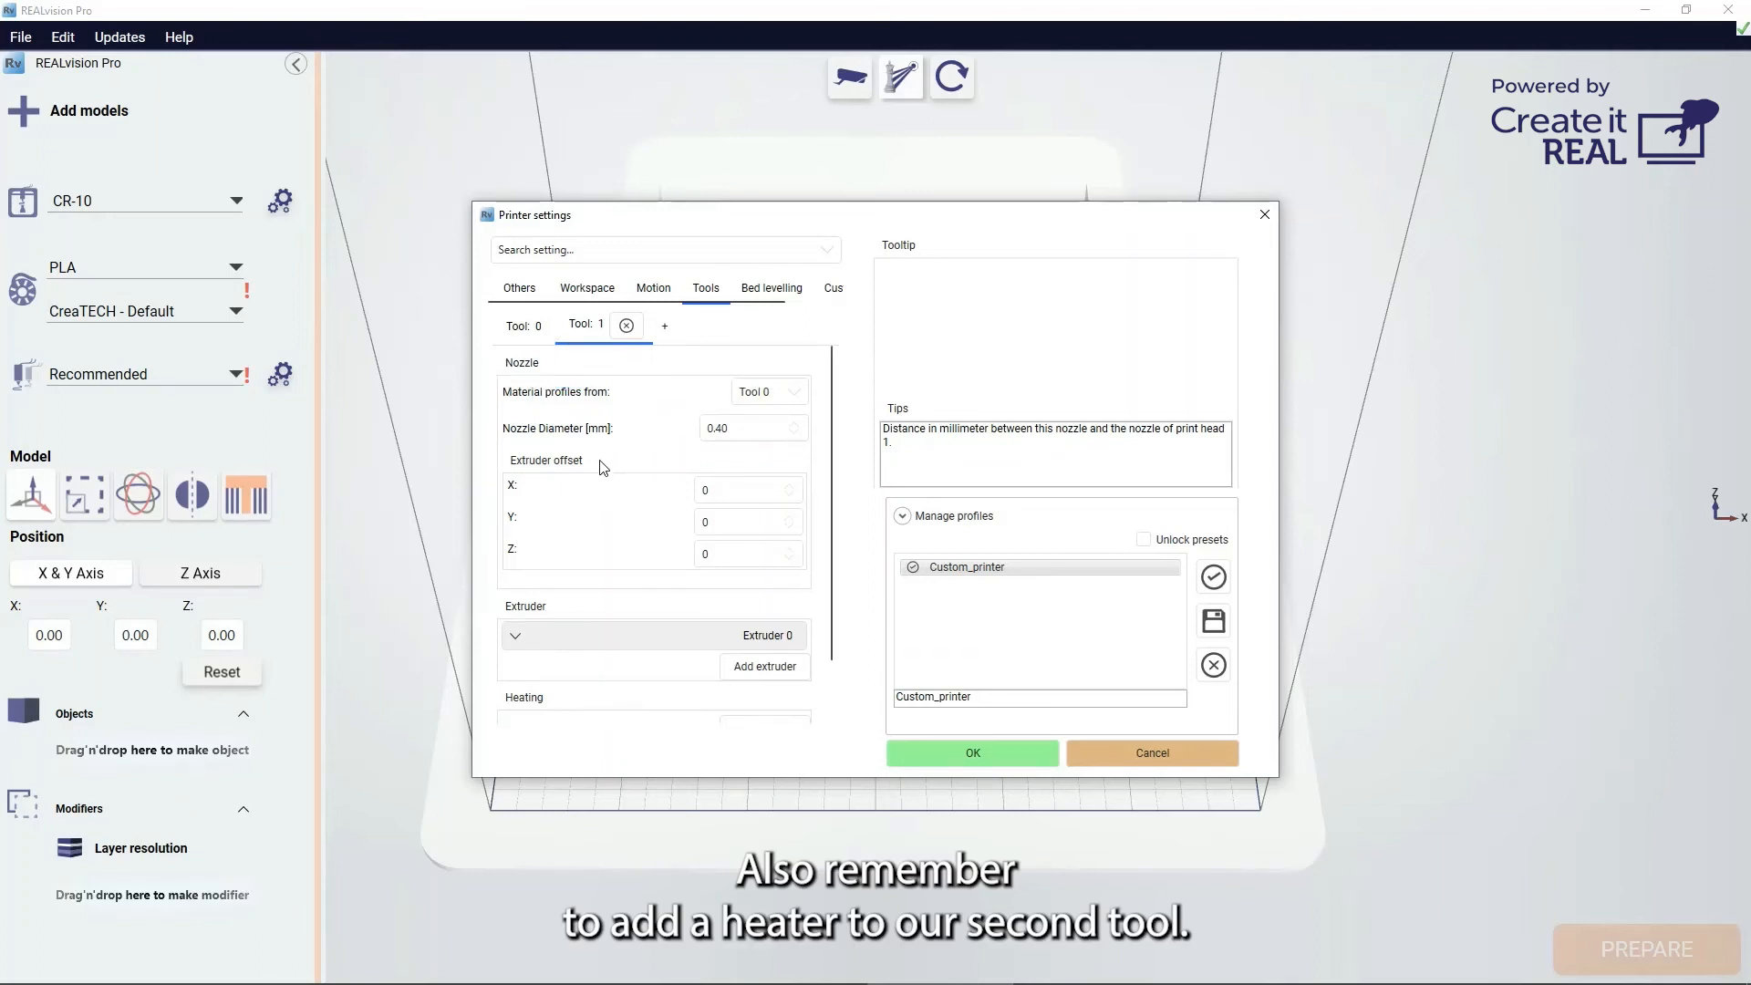
{"action": "scroll", "coordinate": [629, 511], "scroll_direction": "down", "scroll_amount": 2}
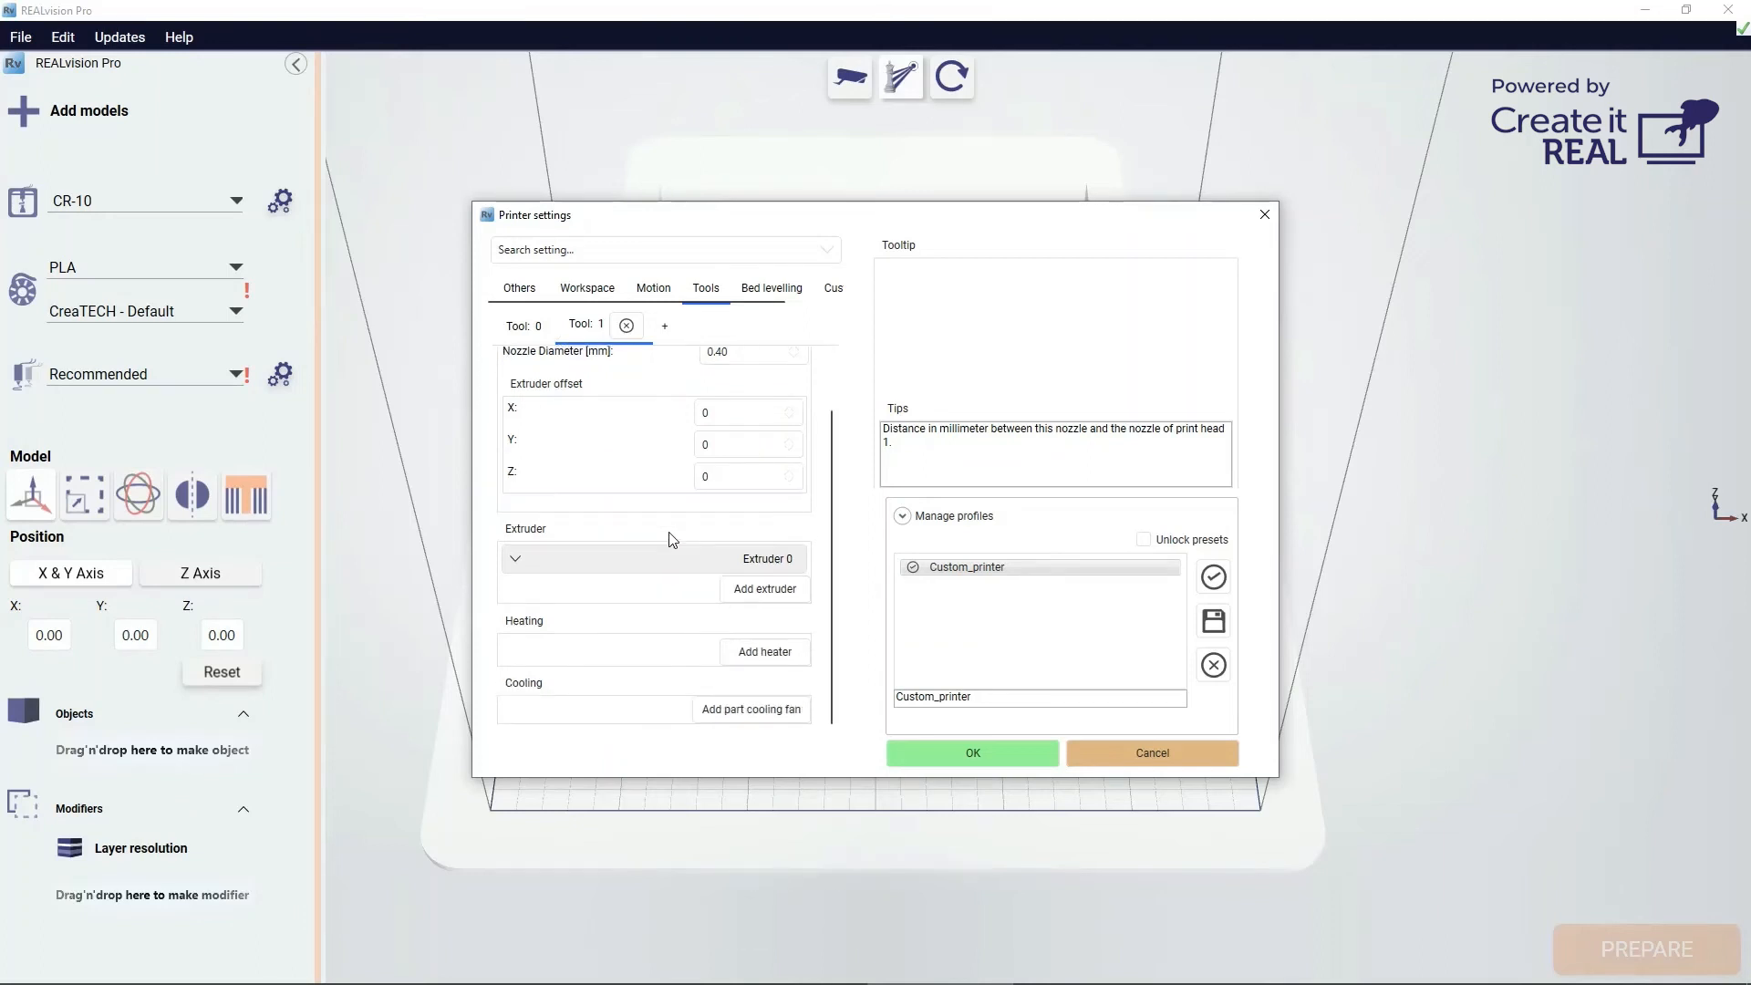
{"action": "left_click", "coordinate": [764, 657]}
{"action": "scroll", "coordinate": [675, 633], "scroll_direction": "down", "scroll_amount": 1}
Set the extruder offset of Tool 1 to 30 mm on the X axis.
{"action": "scroll", "coordinate": [687, 605], "scroll_direction": "up", "scroll_amount": 2}
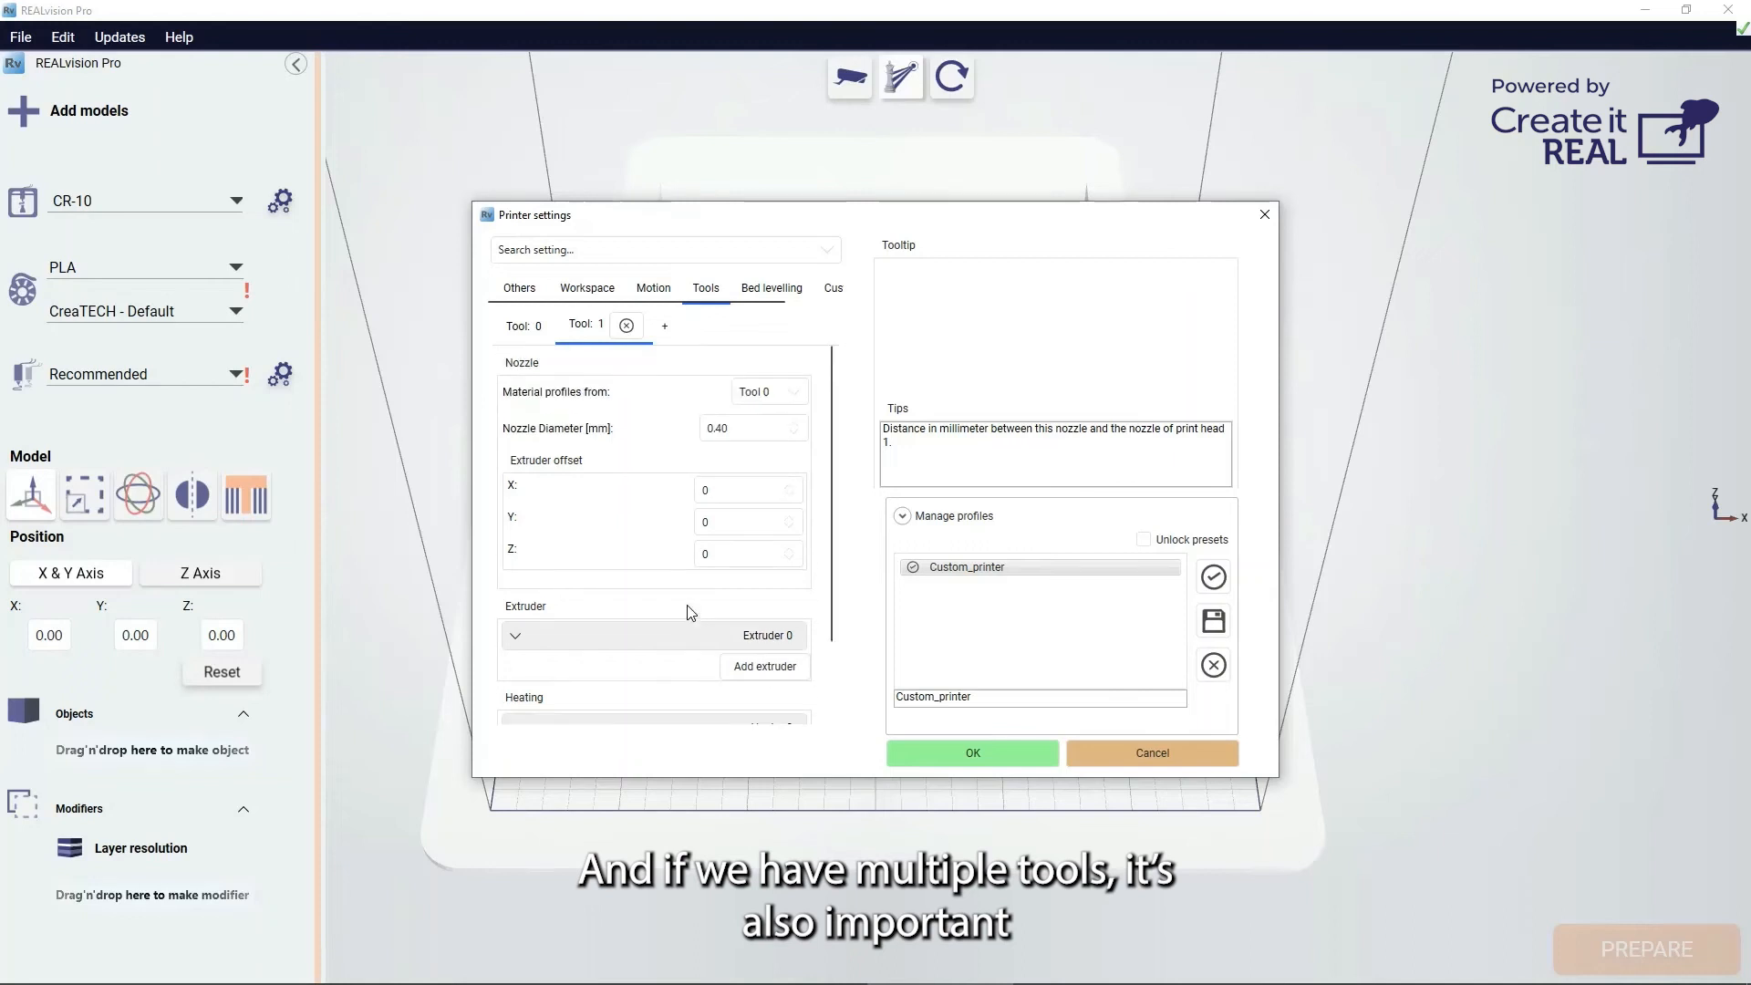
{"action": "left_click", "coordinate": [740, 490]}
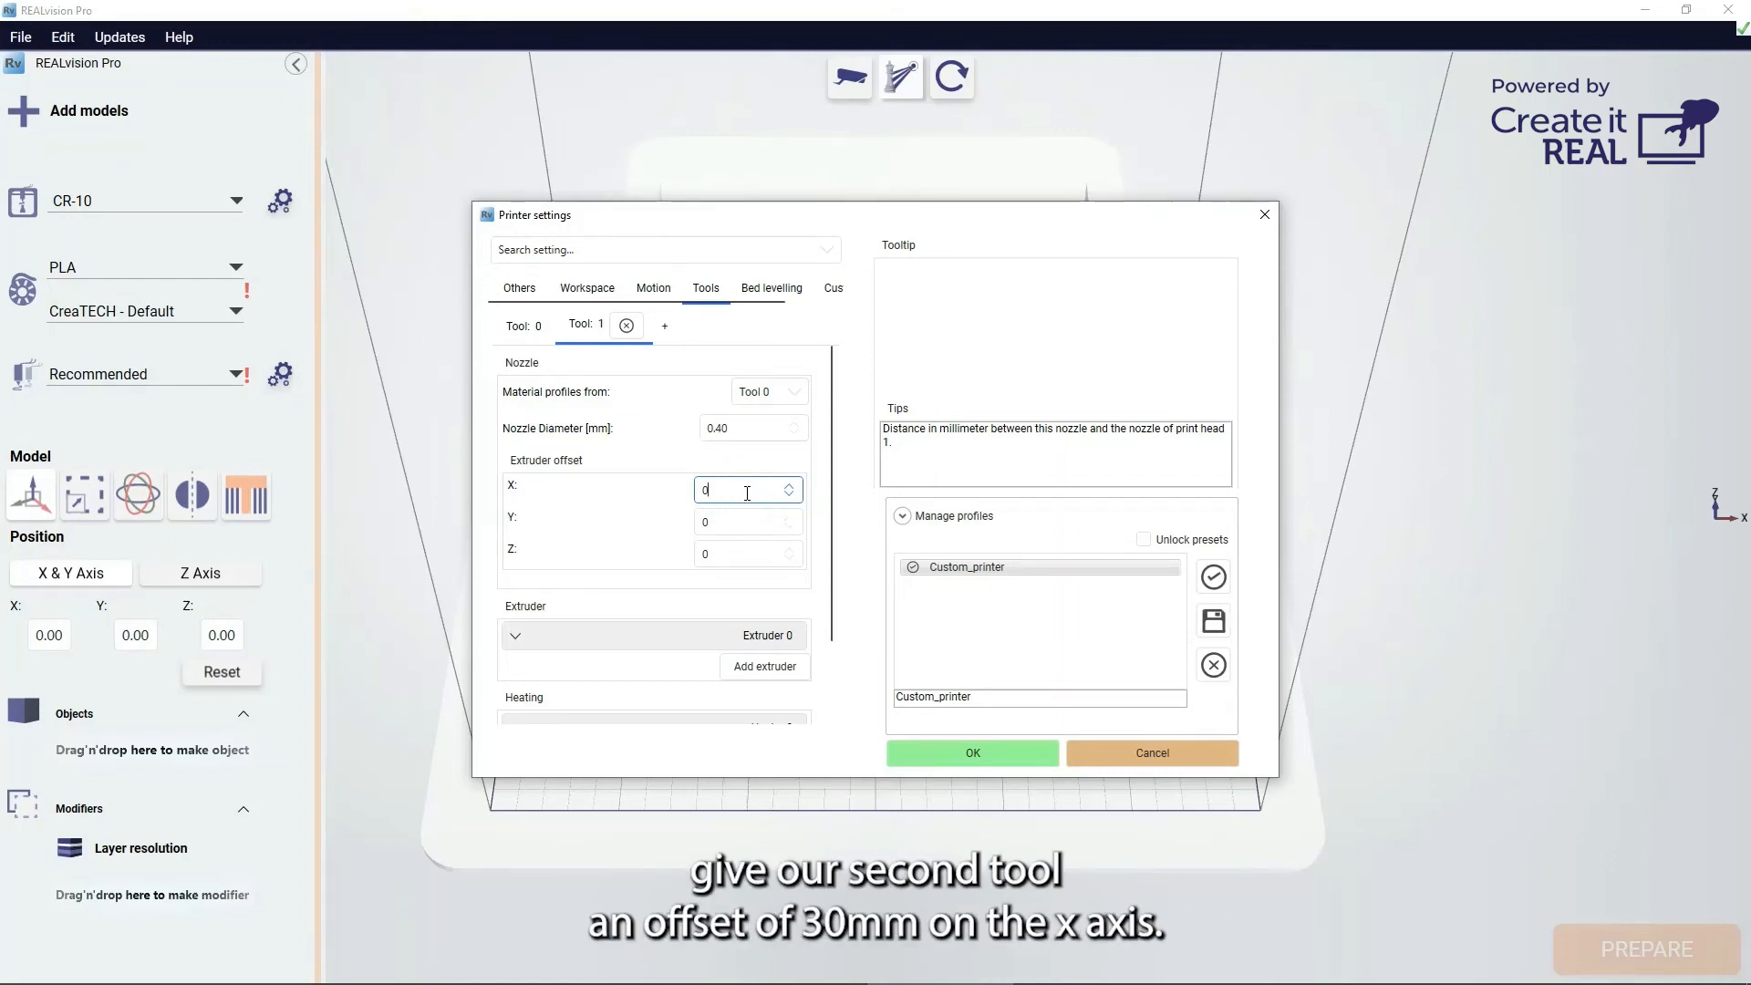
{"action": "key", "text": "BackSpace"}
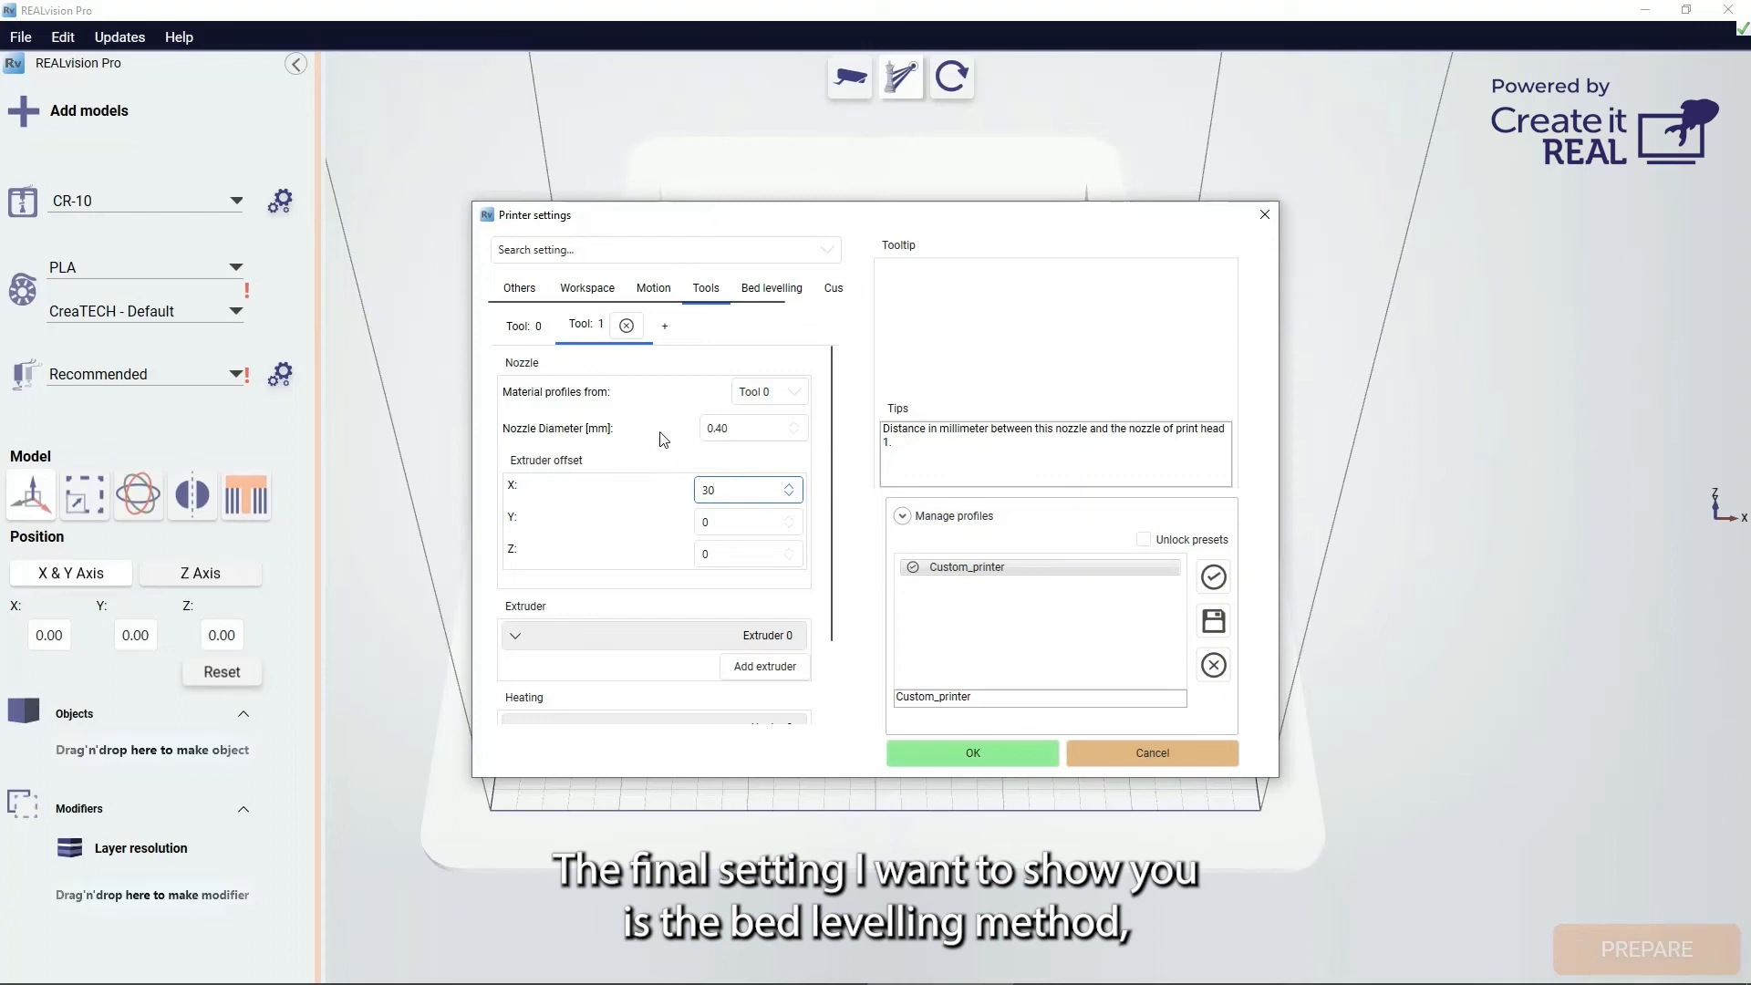
Choose Manual as the bed levelling method for the printer.
{"action": "left_click", "coordinate": [776, 290]}
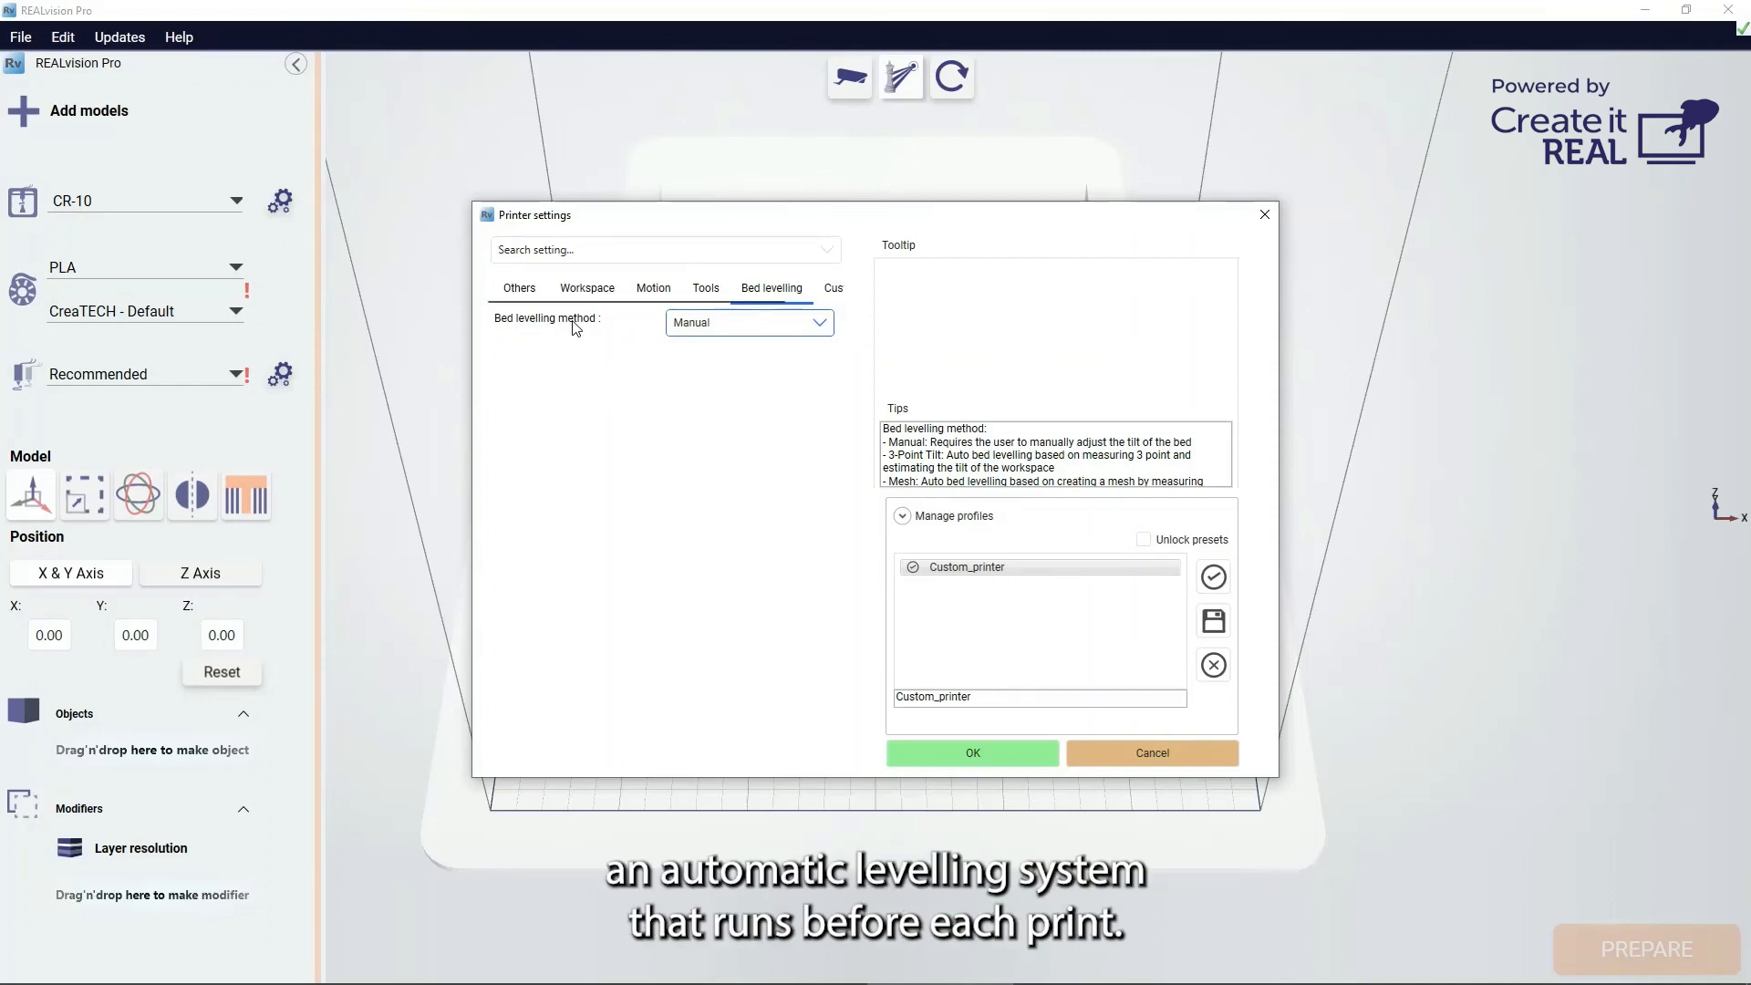
{"action": "left_click", "coordinate": [810, 327]}
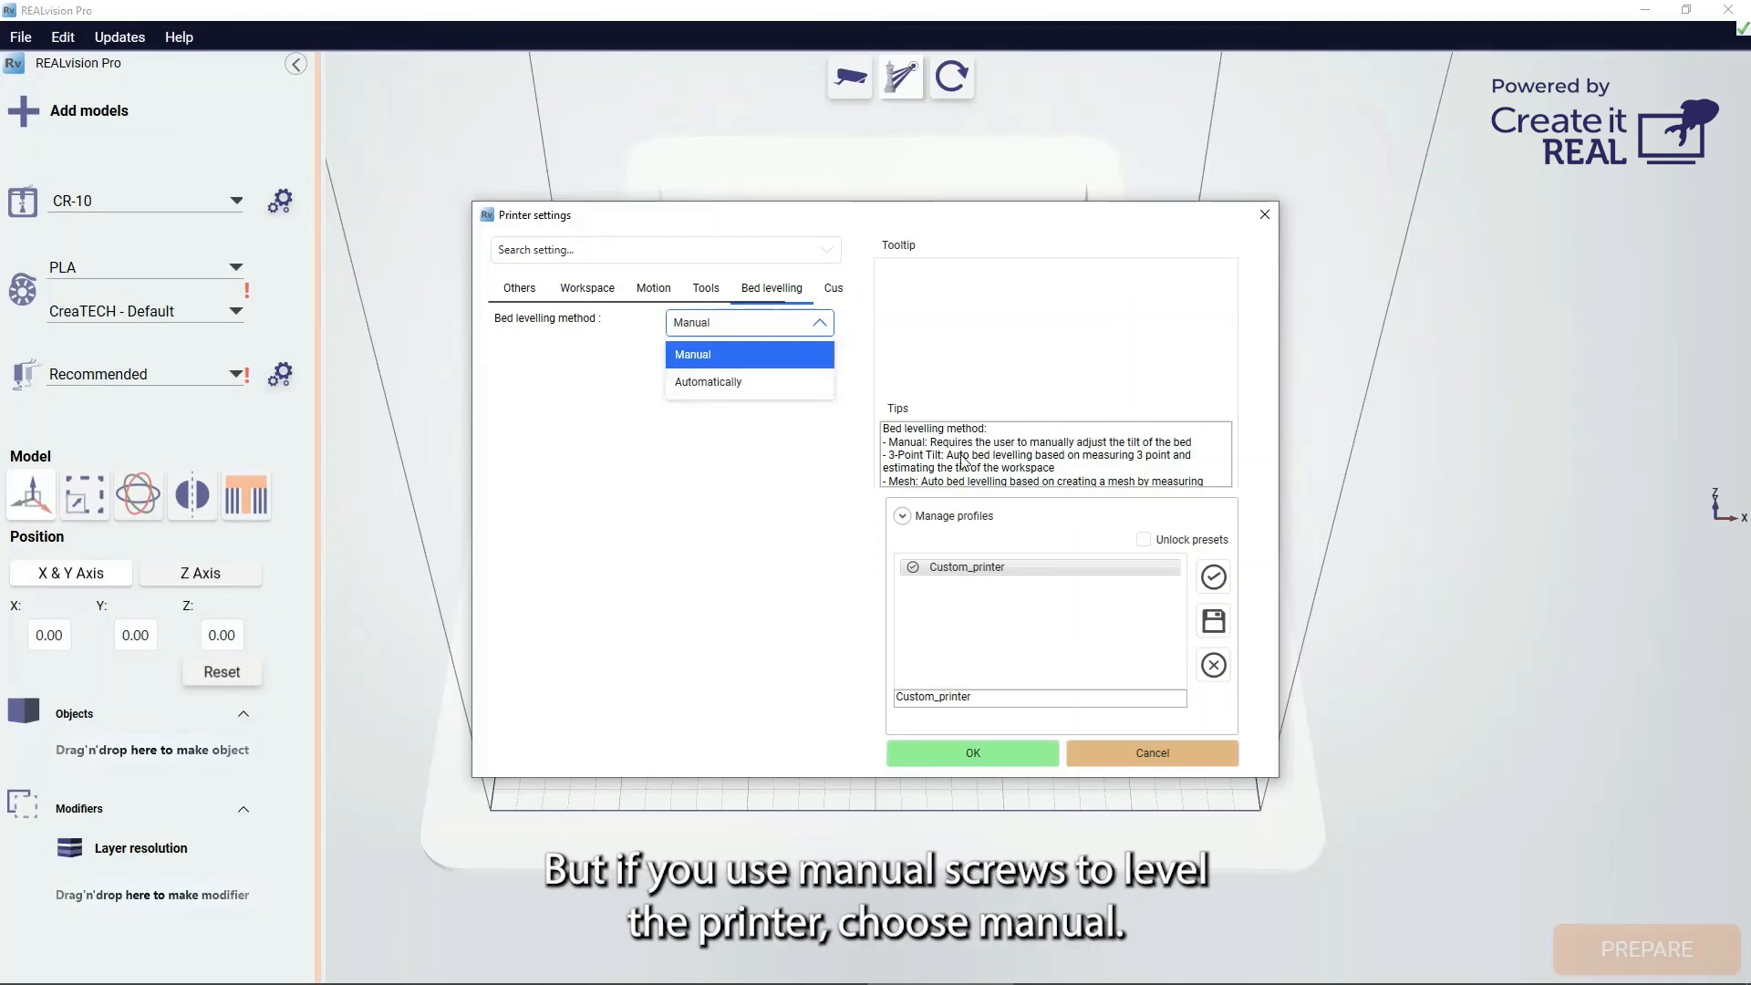
{"action": "left_click", "coordinate": [745, 361]}
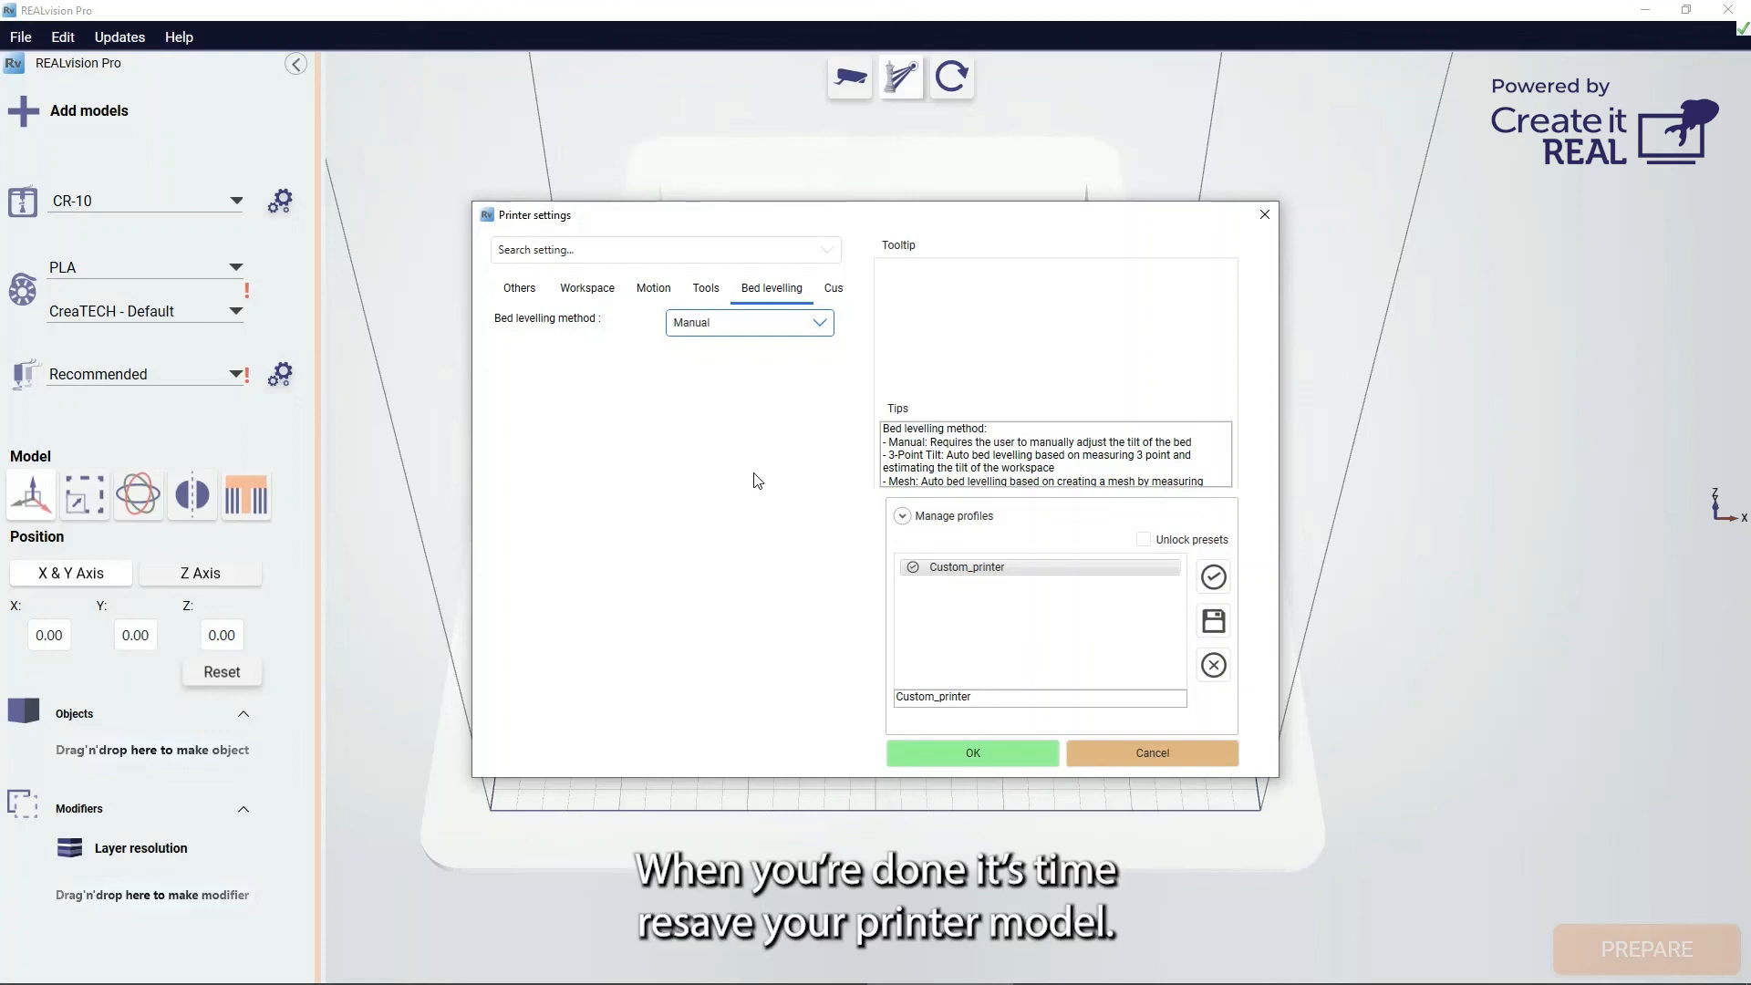
Save the updated settings to the Custom_printer profile, overwriting the existing one, and close the printer settings.
{"action": "left_click", "coordinate": [979, 571]}
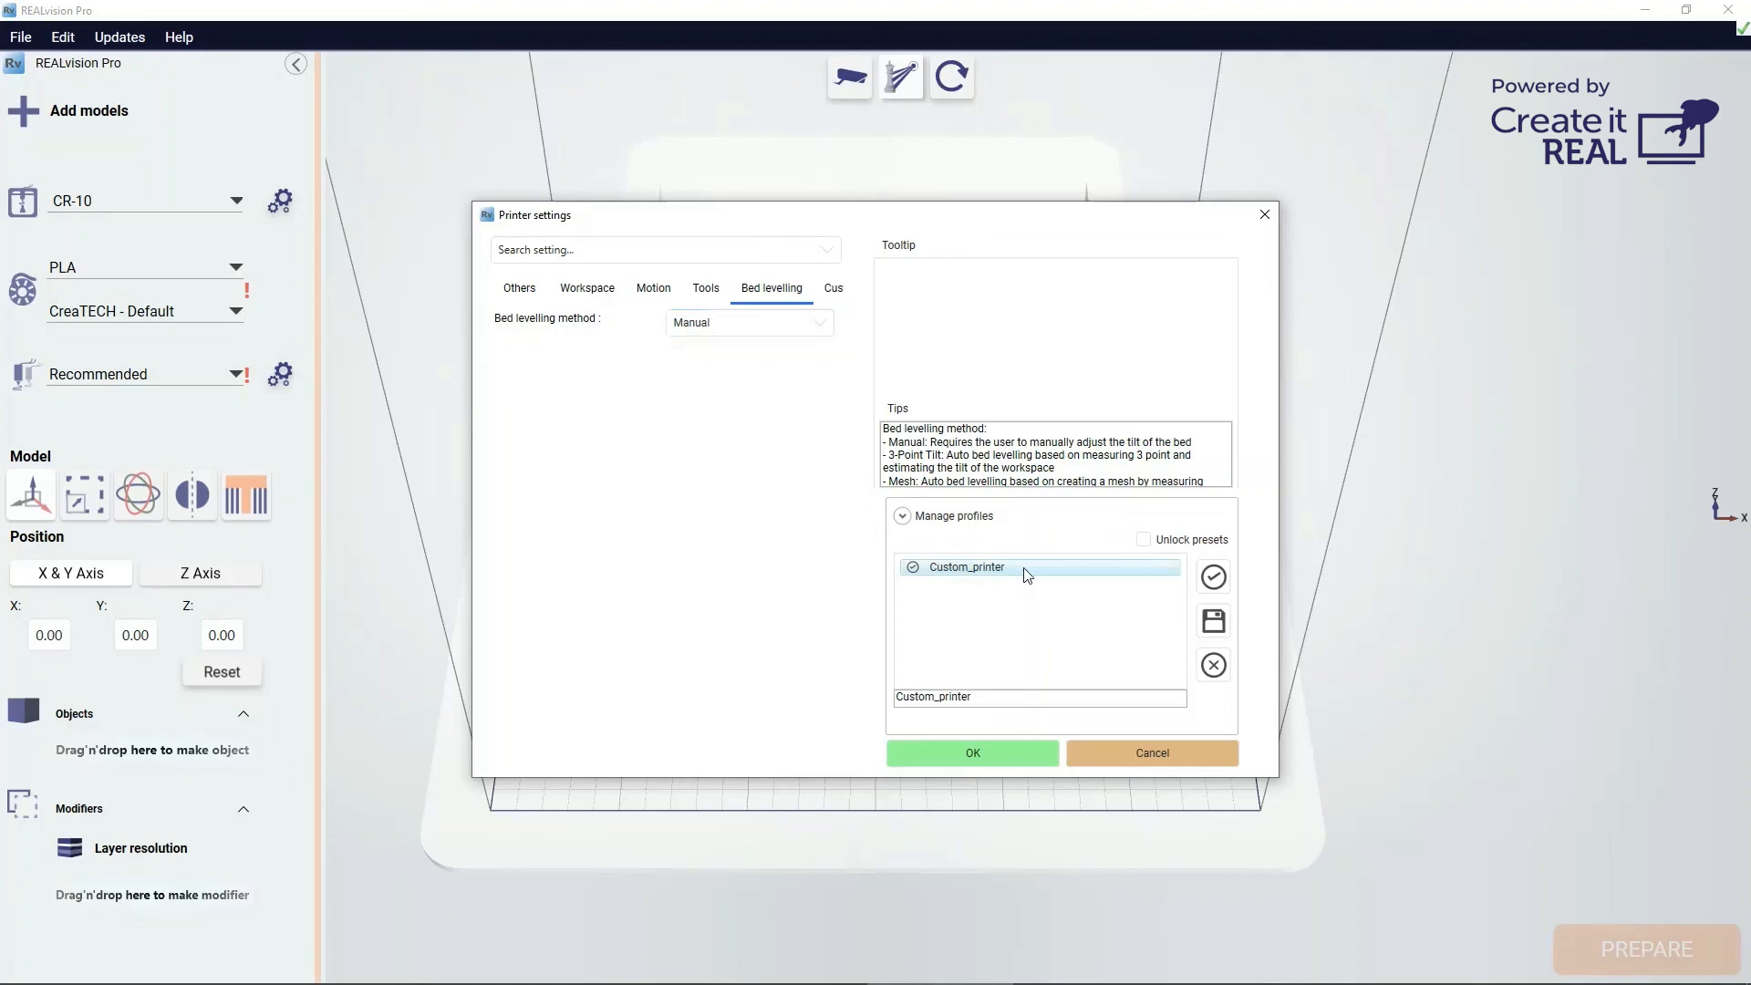
{"action": "left_click", "coordinate": [1222, 627]}
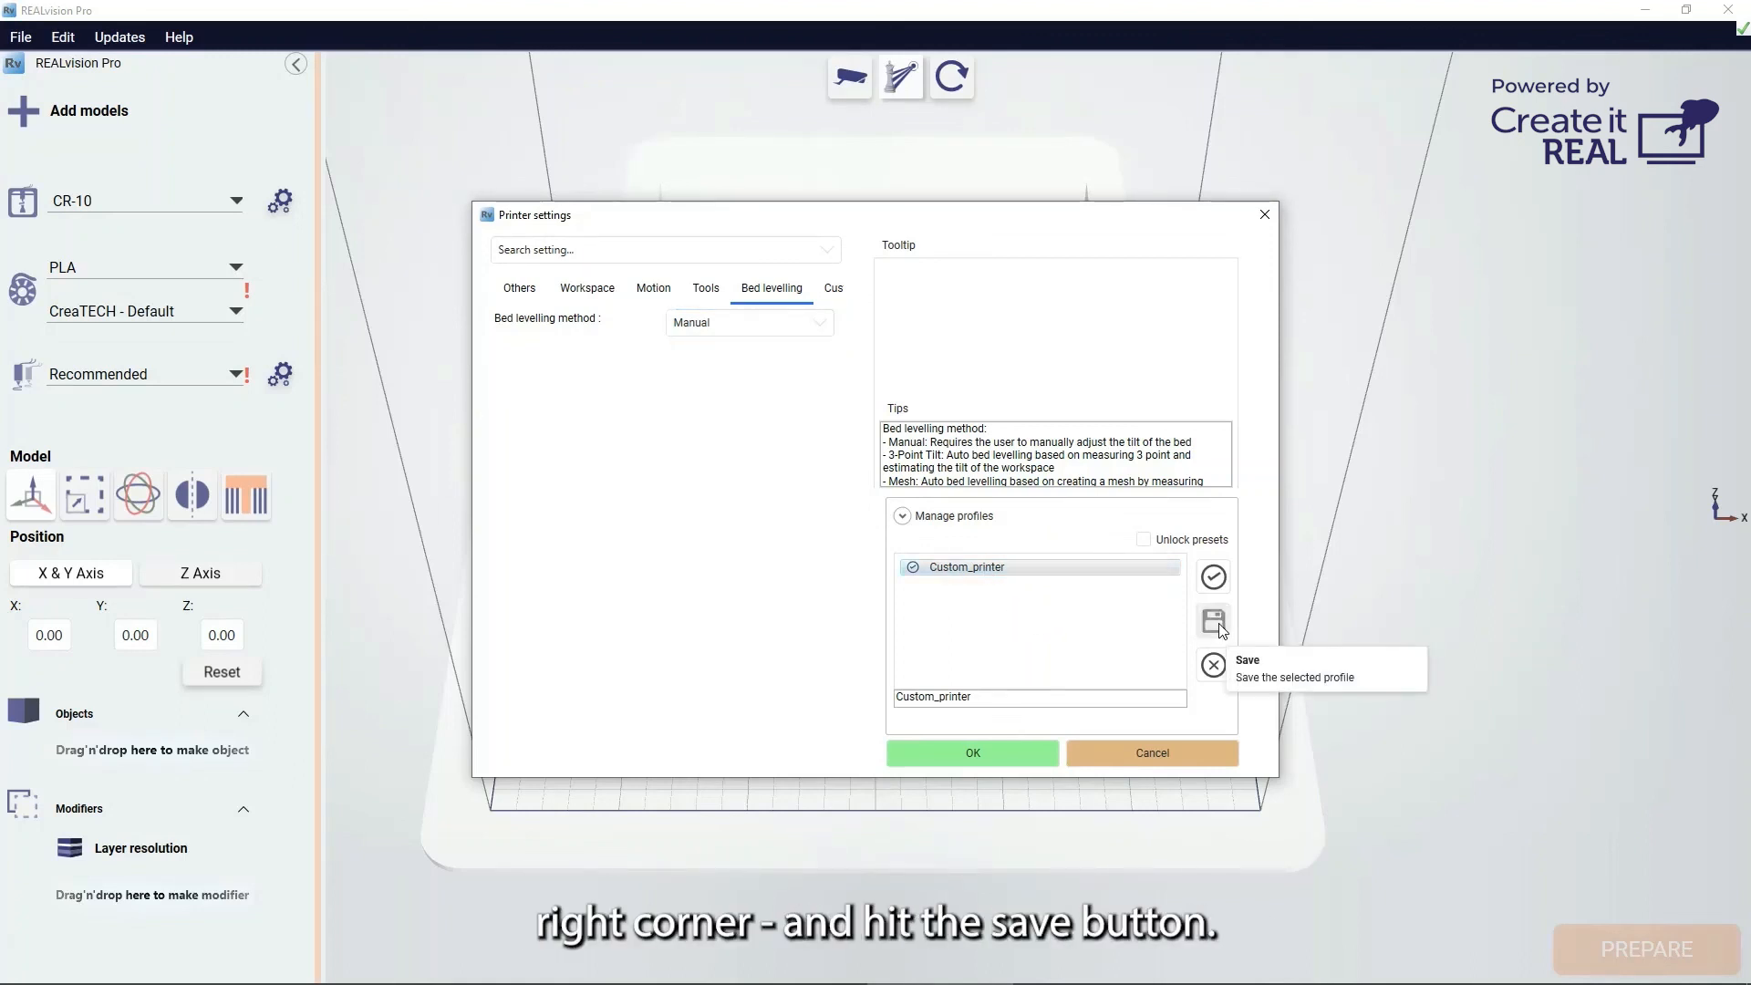
{"action": "key", "text": "Return"}
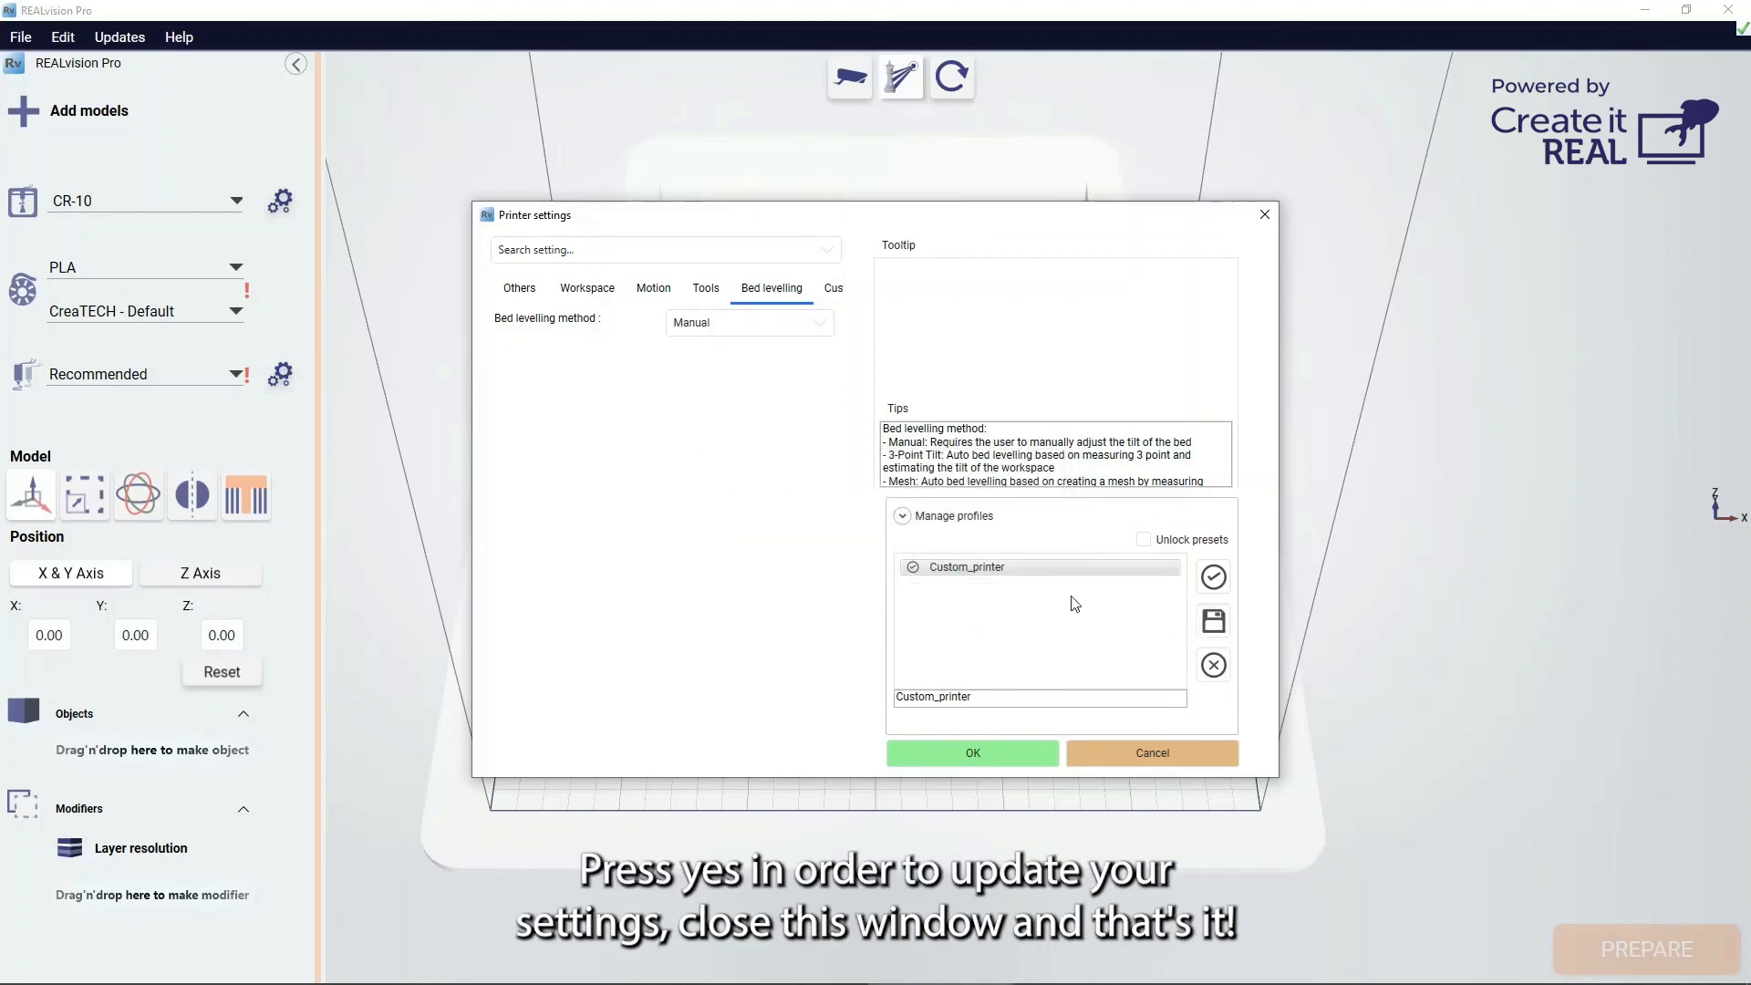
{"action": "left_click", "coordinate": [1265, 214]}
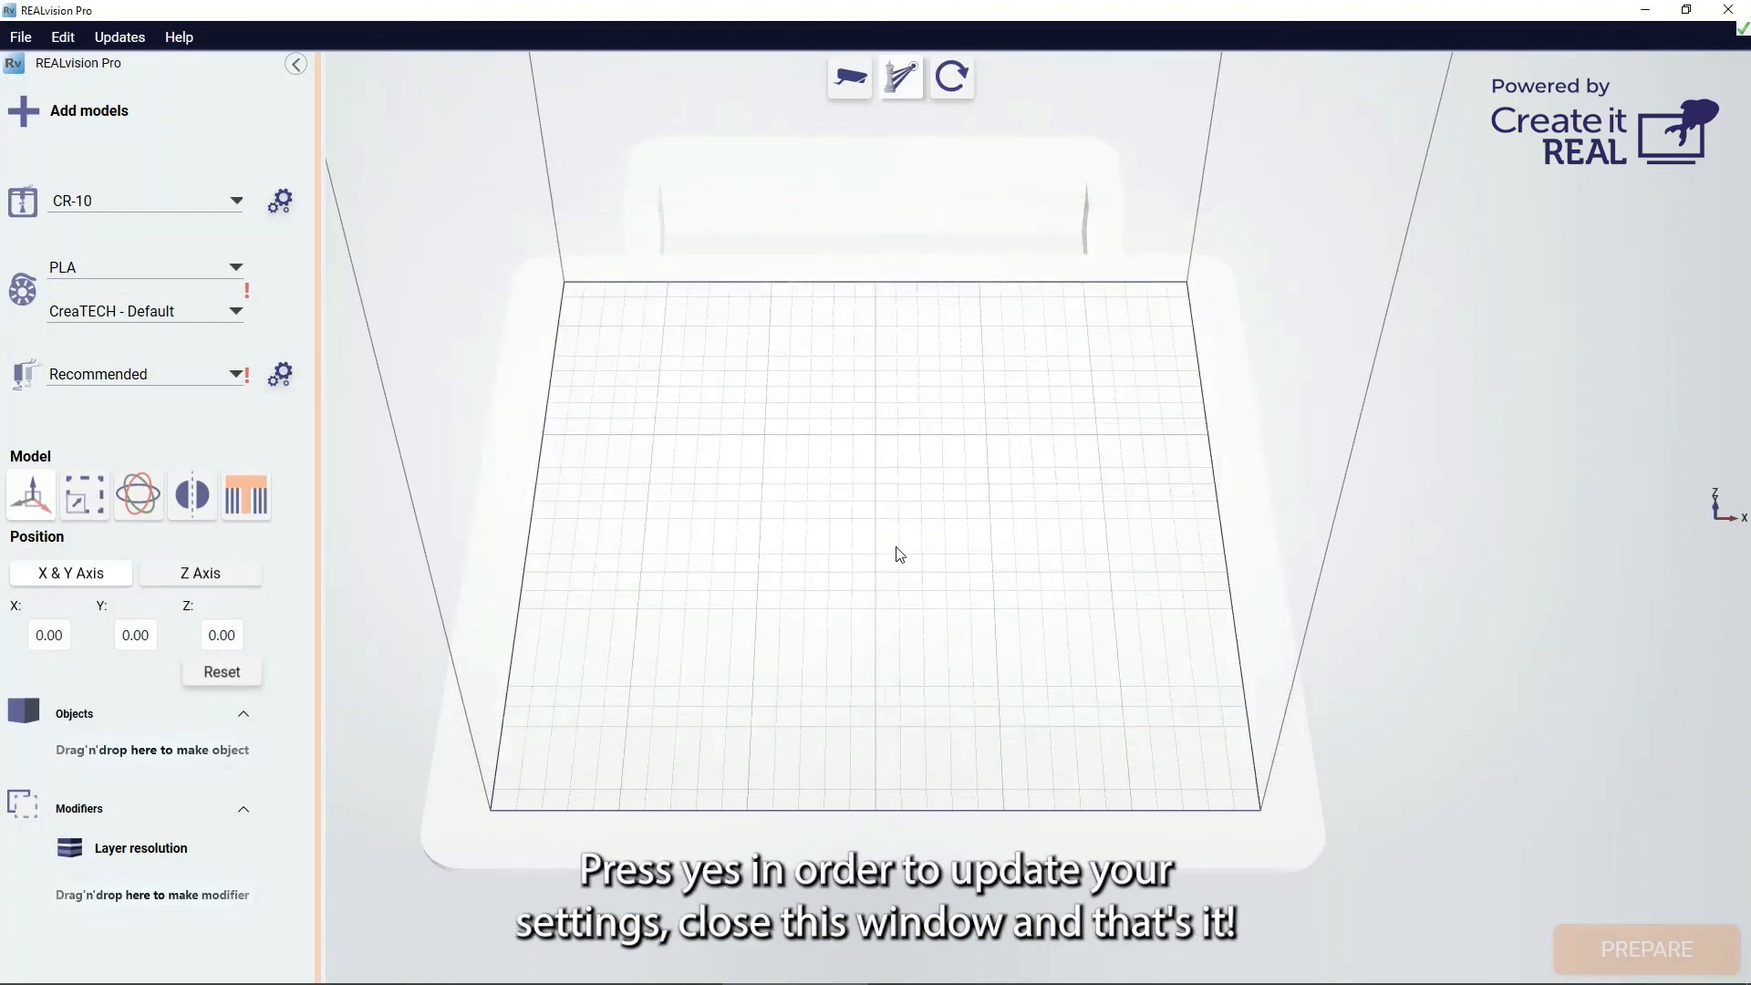